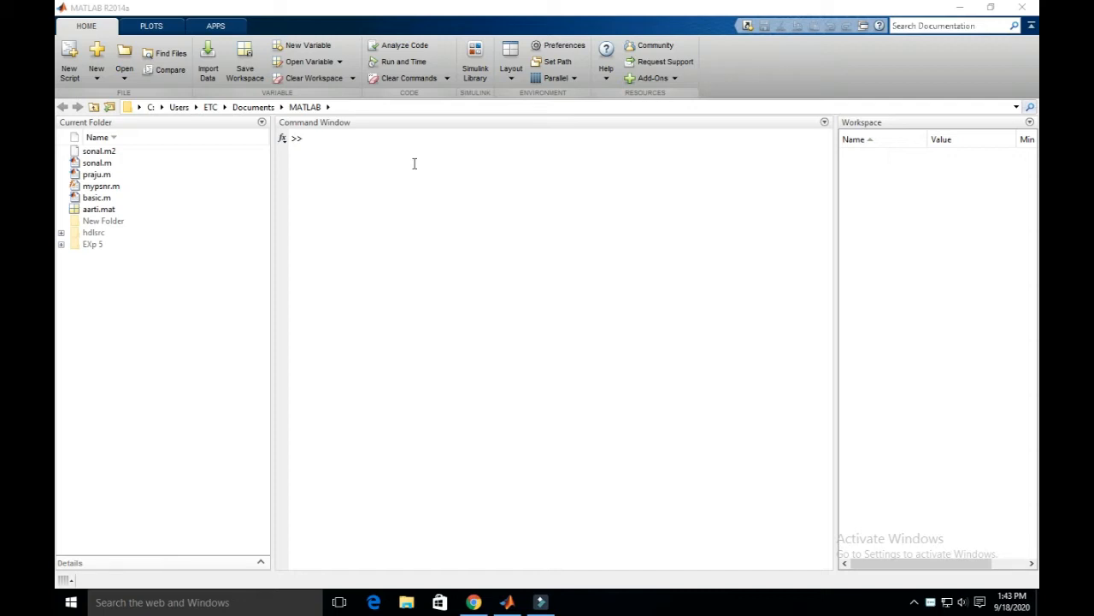
# - Run fdatool to launch the Filter Design & Analysis Tool and reposition its window
pyautogui.click(364, 141)
pyautogui.write('fdatool')
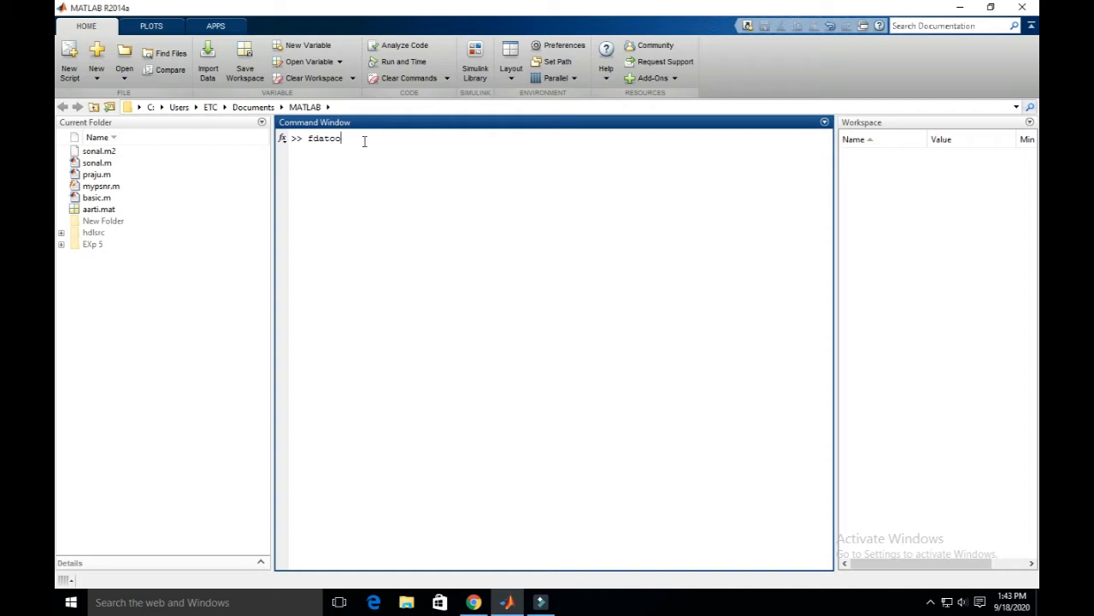
pyautogui.press('Return')
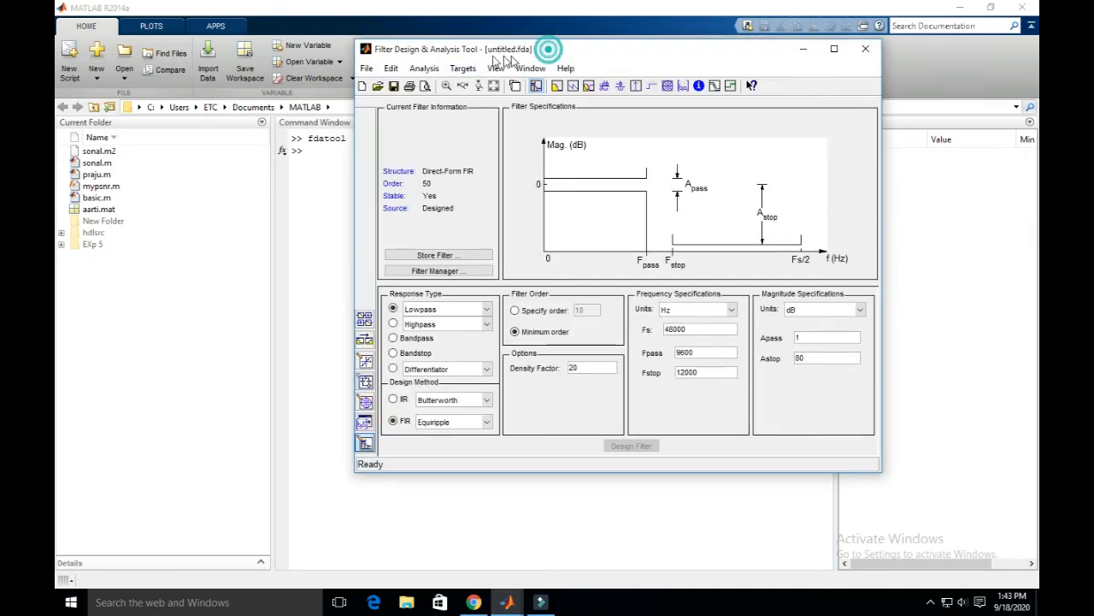
pyautogui.moveTo(549, 49); pyautogui.dragTo(394, 52)
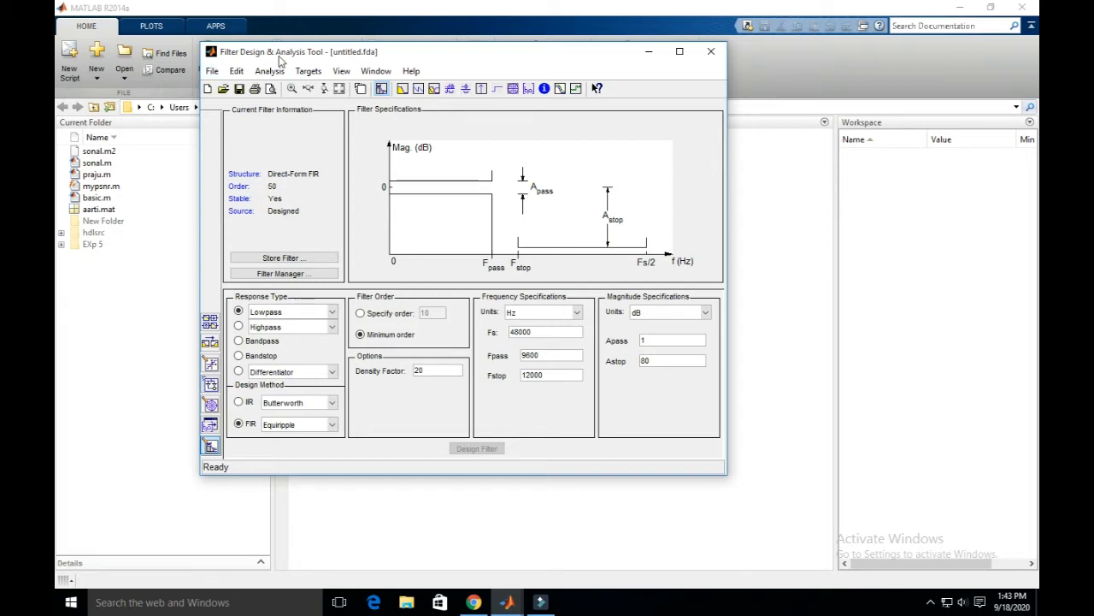
# - Look through the filter tool's file, analysis, view, window and help commands
pyautogui.click(211, 71)
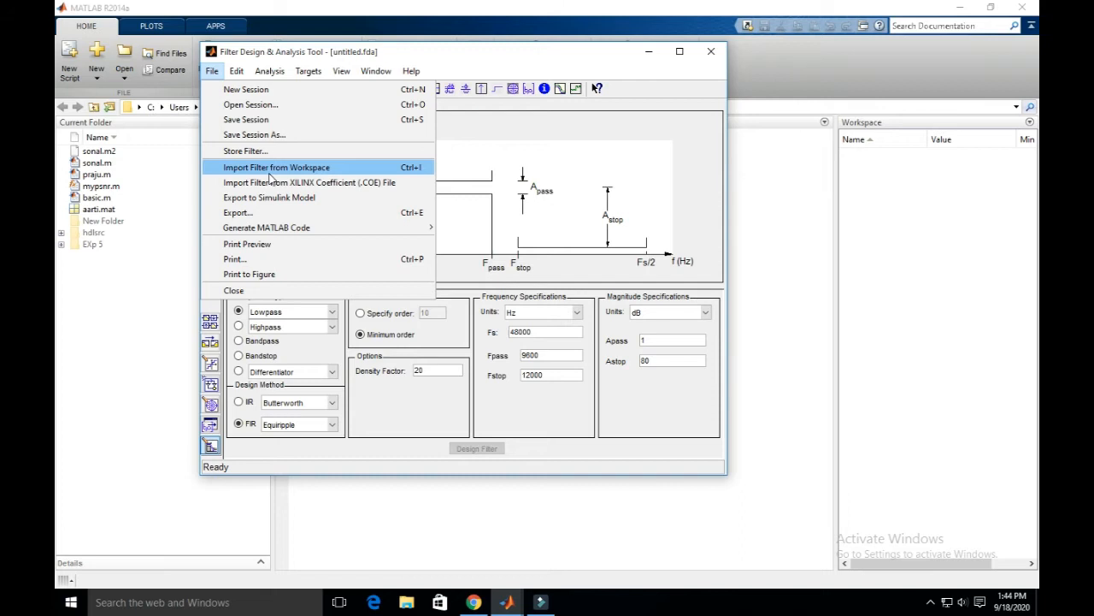
pyautogui.moveTo(274, 233)
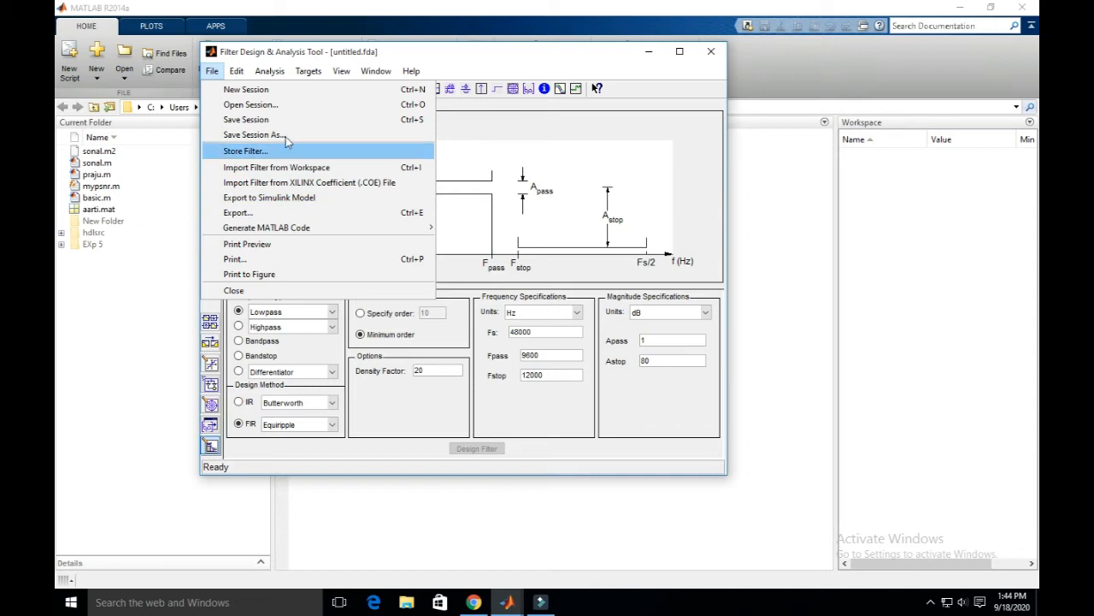
pyautogui.moveTo(247, 74)
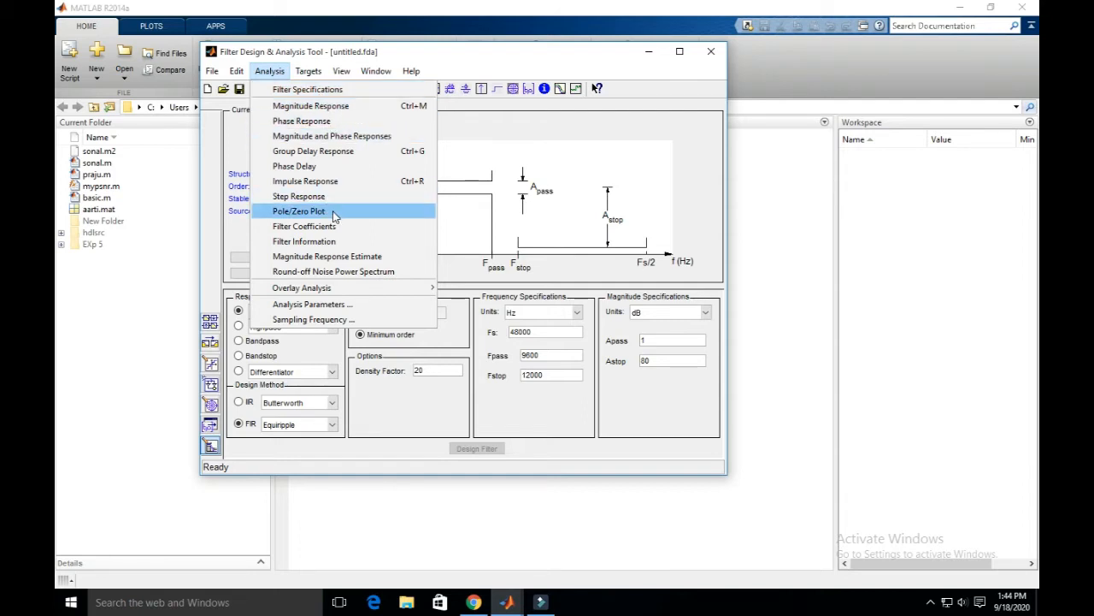
pyautogui.moveTo(318, 75)
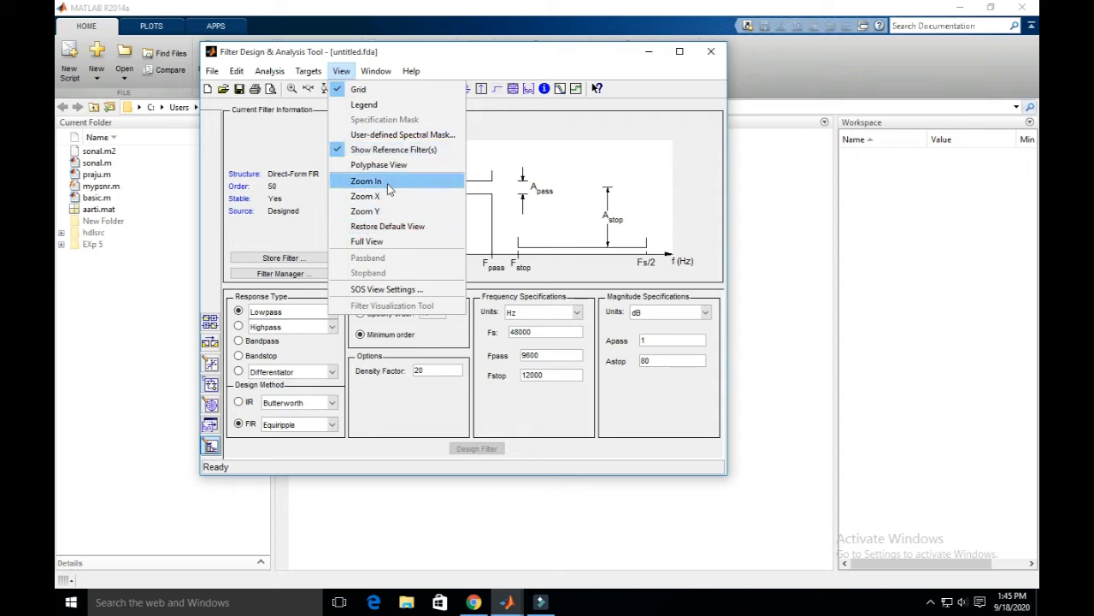
pyautogui.click(376, 71)
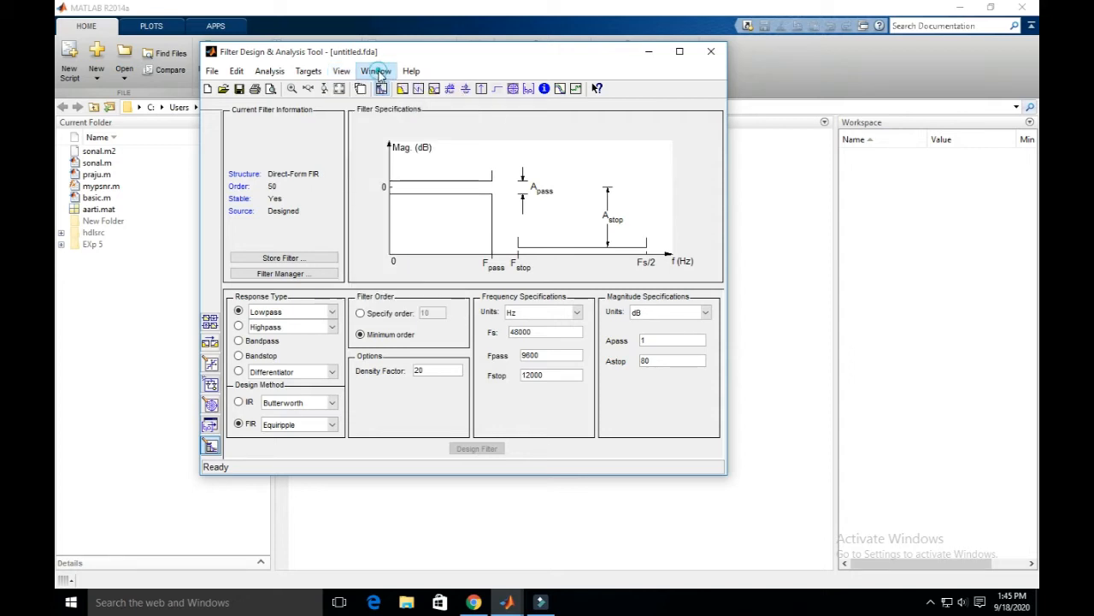
pyautogui.click(378, 72)
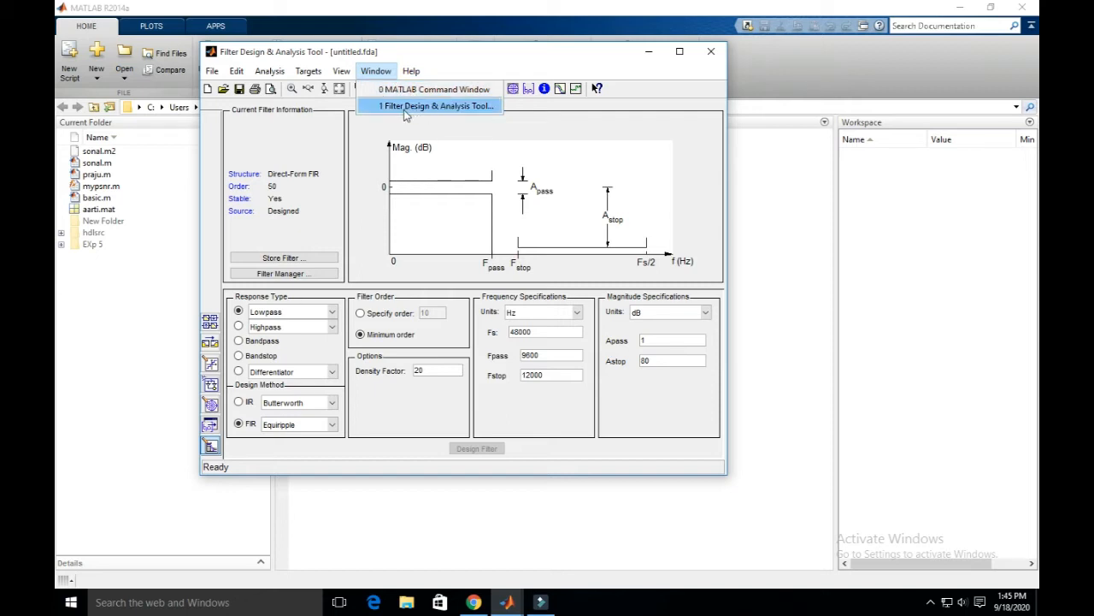
pyautogui.moveTo(412, 68)
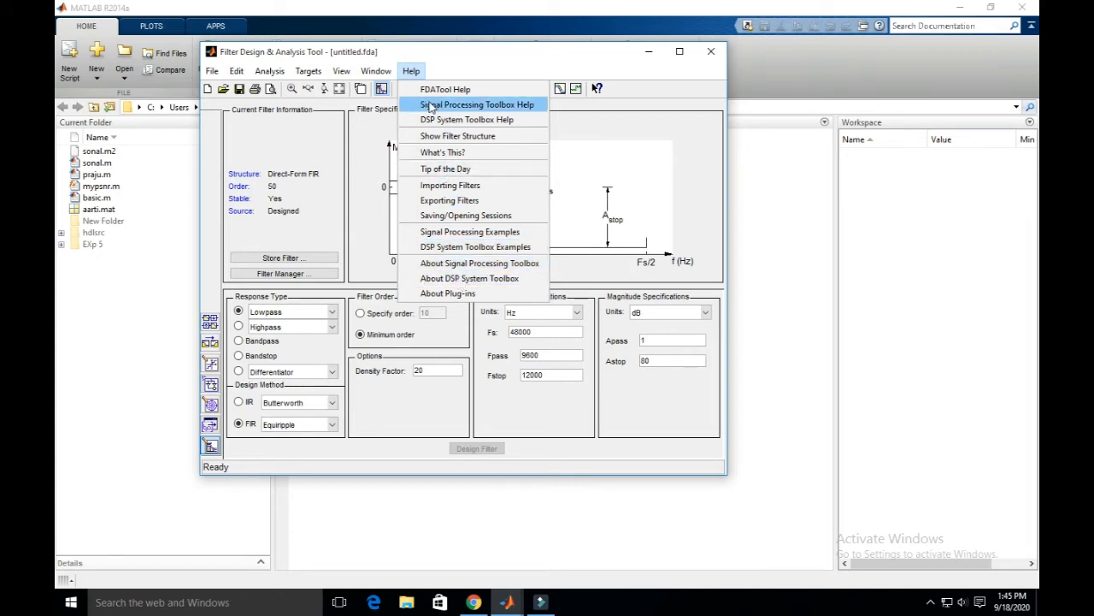
pyautogui.click(469, 70)
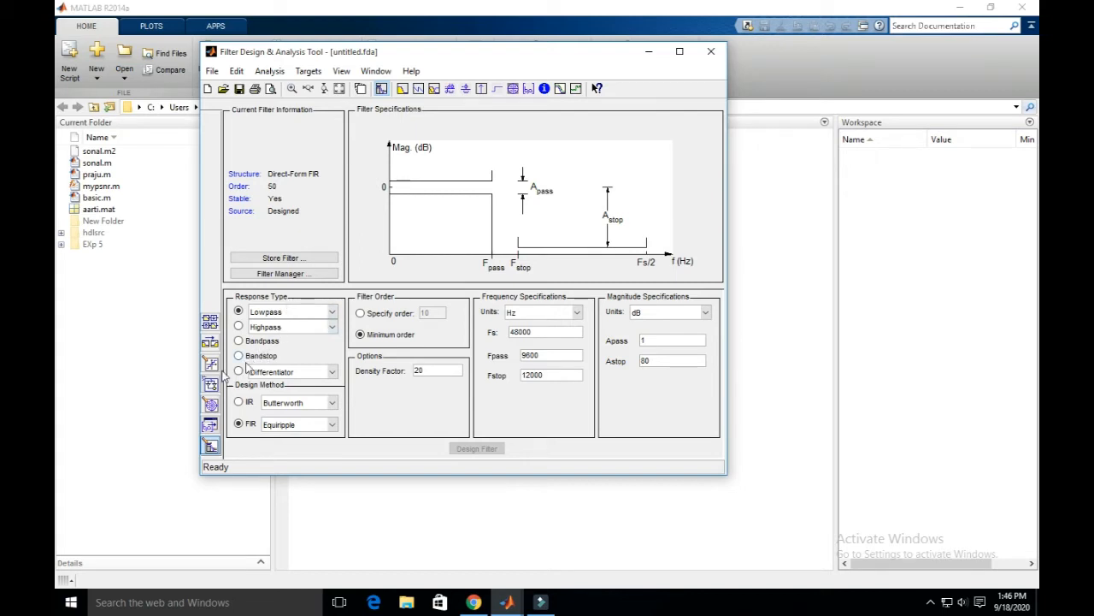
# - Examine the design methods available for IIR and FIR filters
pyautogui.click(270, 405)
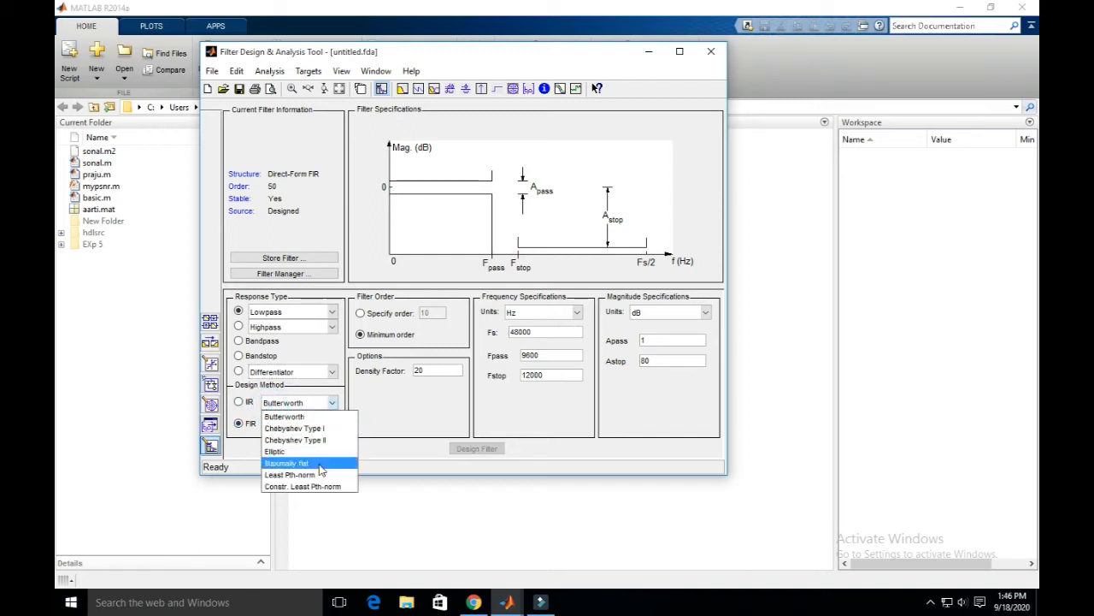
pyautogui.click(540, 522)
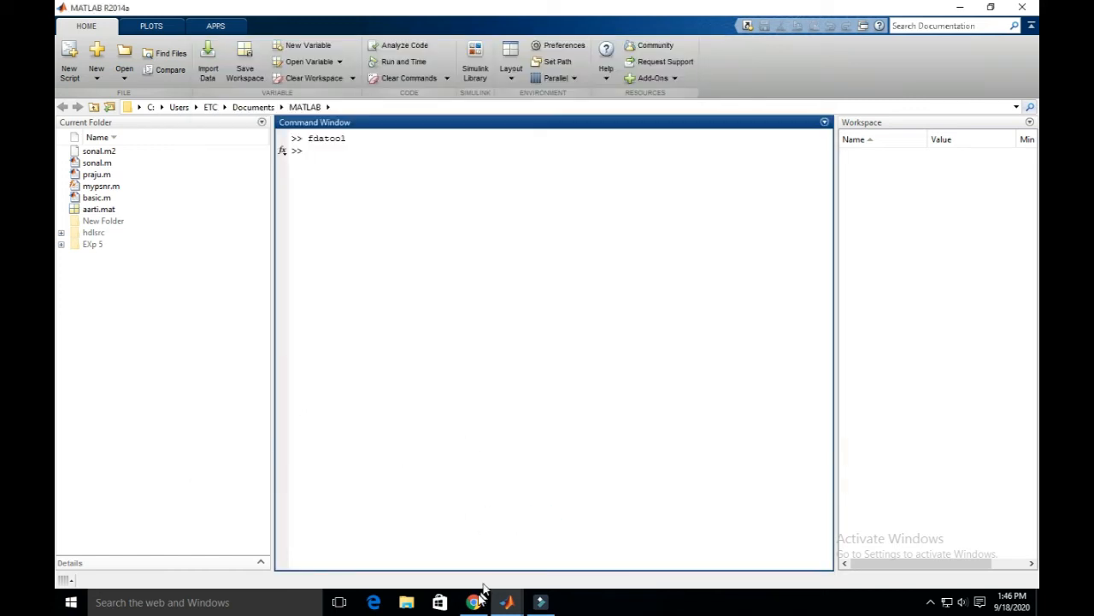
pyautogui.moveTo(522, 606)
pyautogui.click(576, 537)
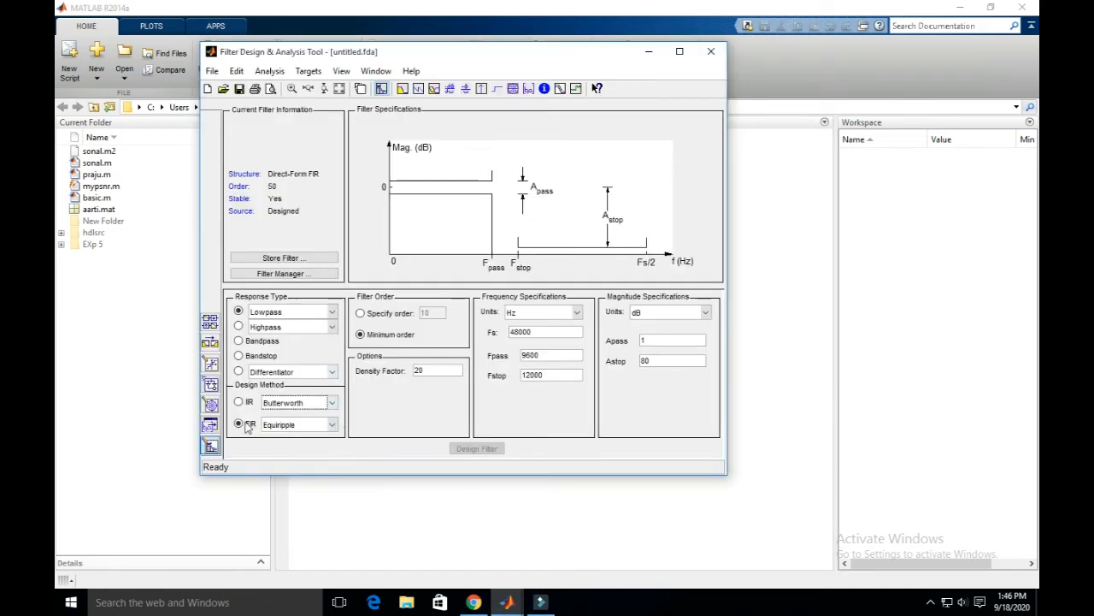
pyautogui.click(288, 426)
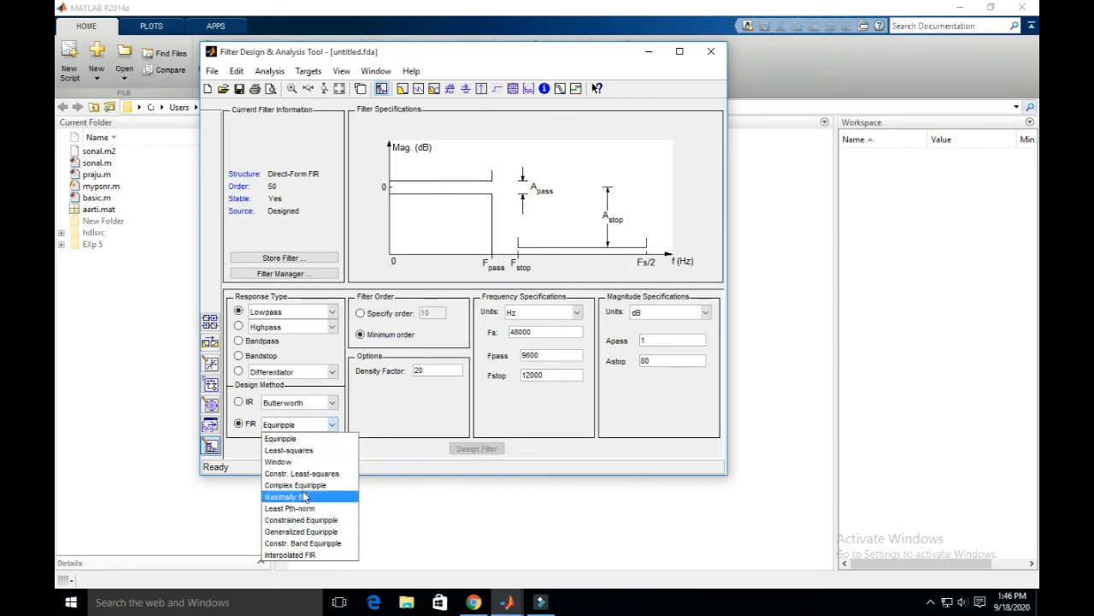
pyautogui.click(396, 398)
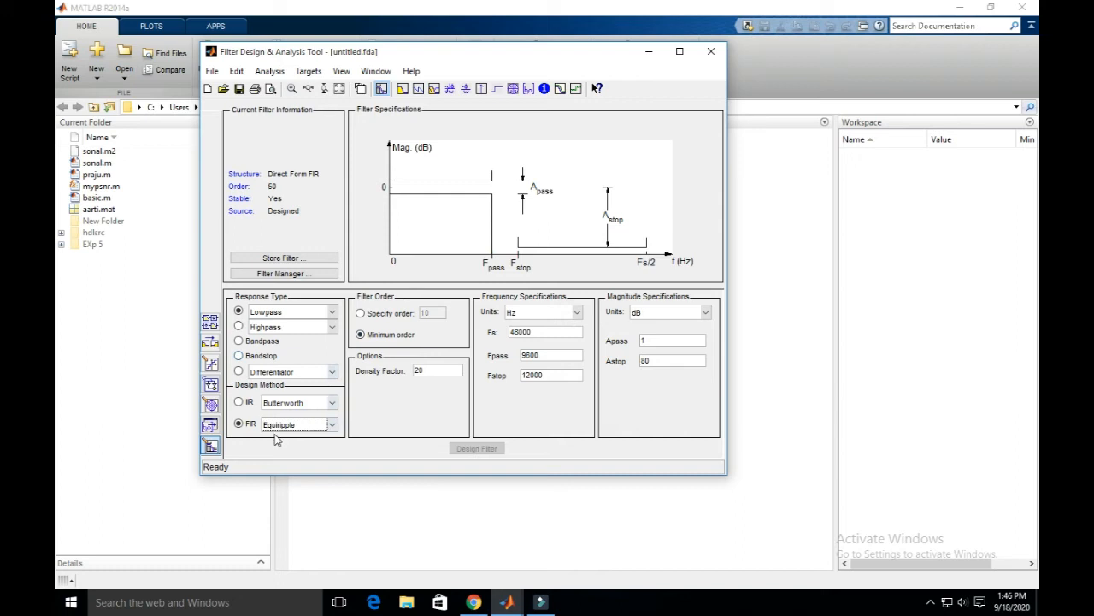
# - Design the lowpass equiripple FIR filter with minimum order and dB magnitude units, and show its pole/zero editor
pyautogui.click(377, 313)
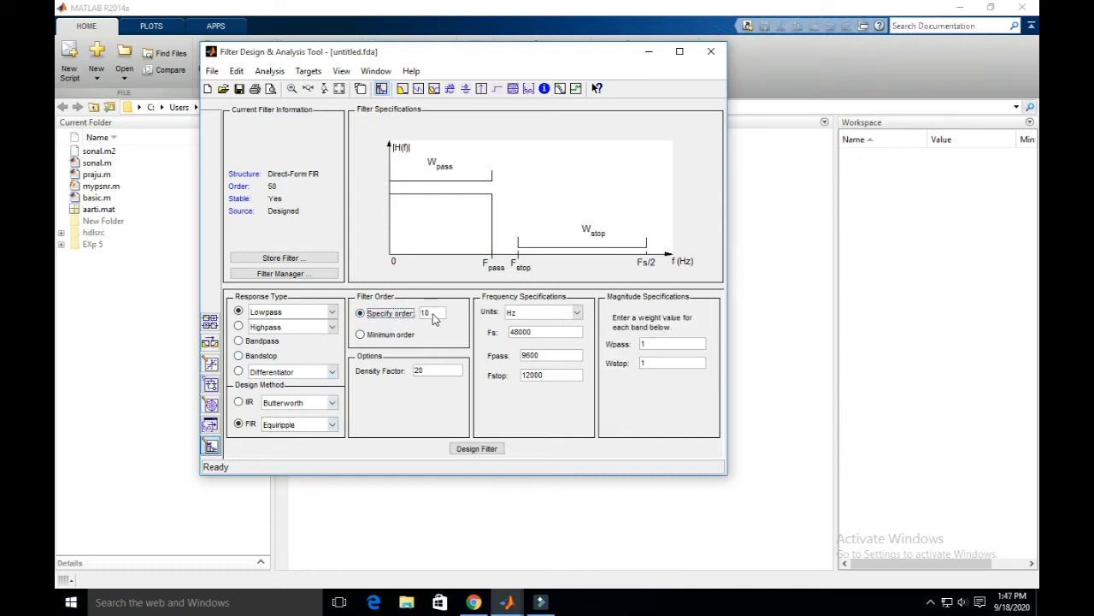
pyautogui.click(393, 335)
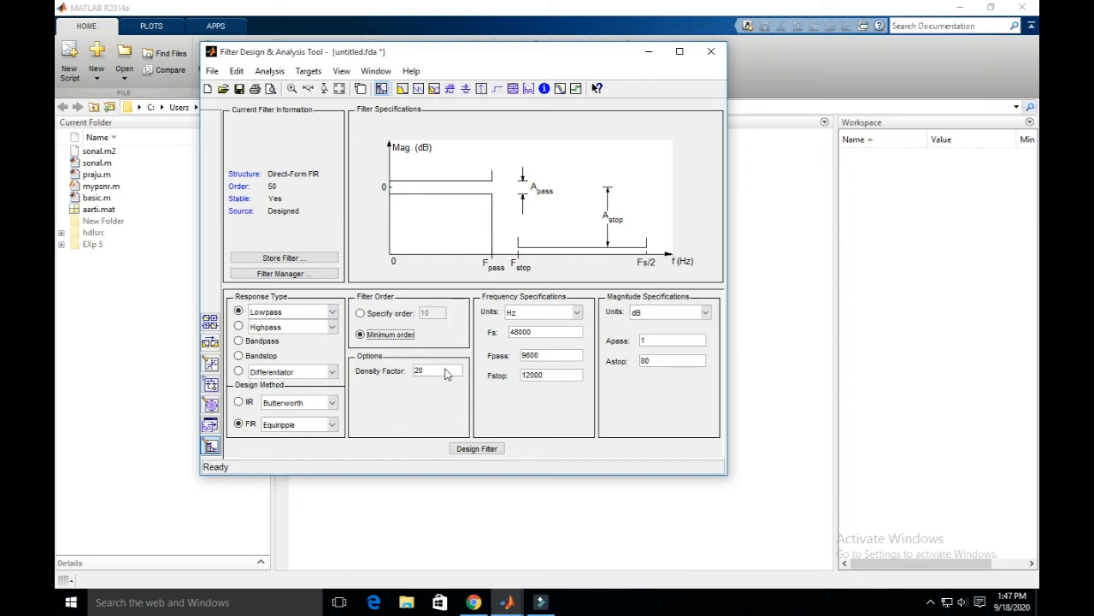
pyautogui.click(540, 314)
pyautogui.click(708, 313)
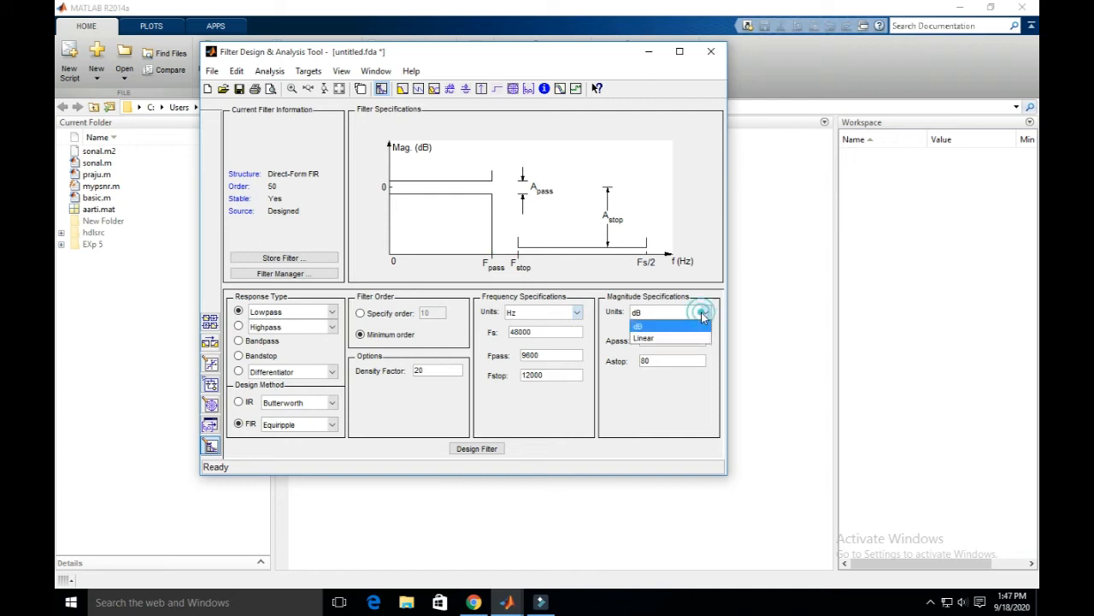
pyautogui.click(662, 323)
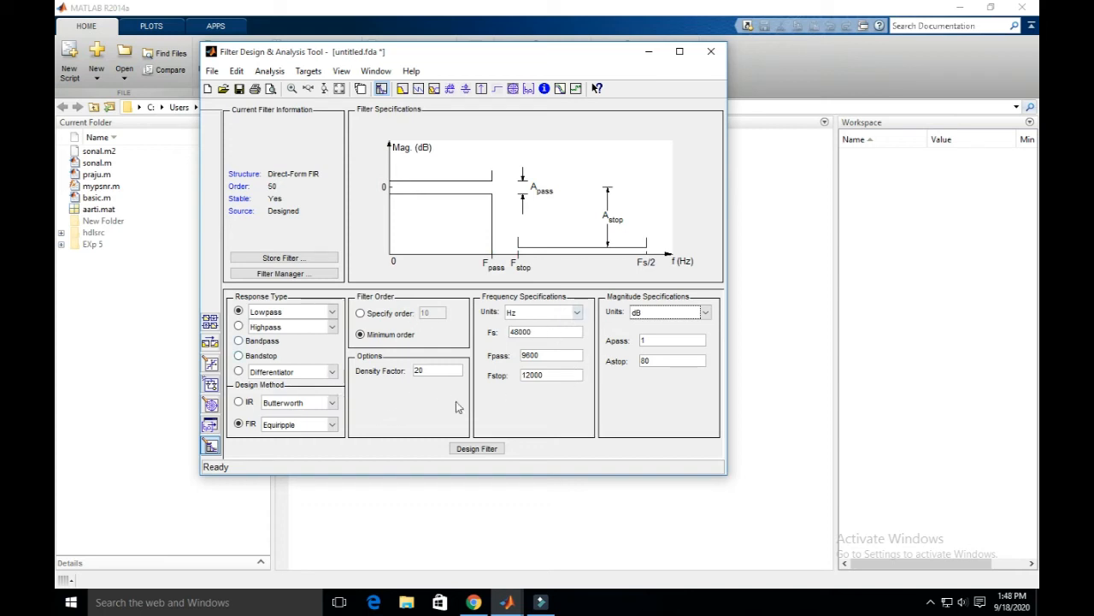
pyautogui.click(474, 449)
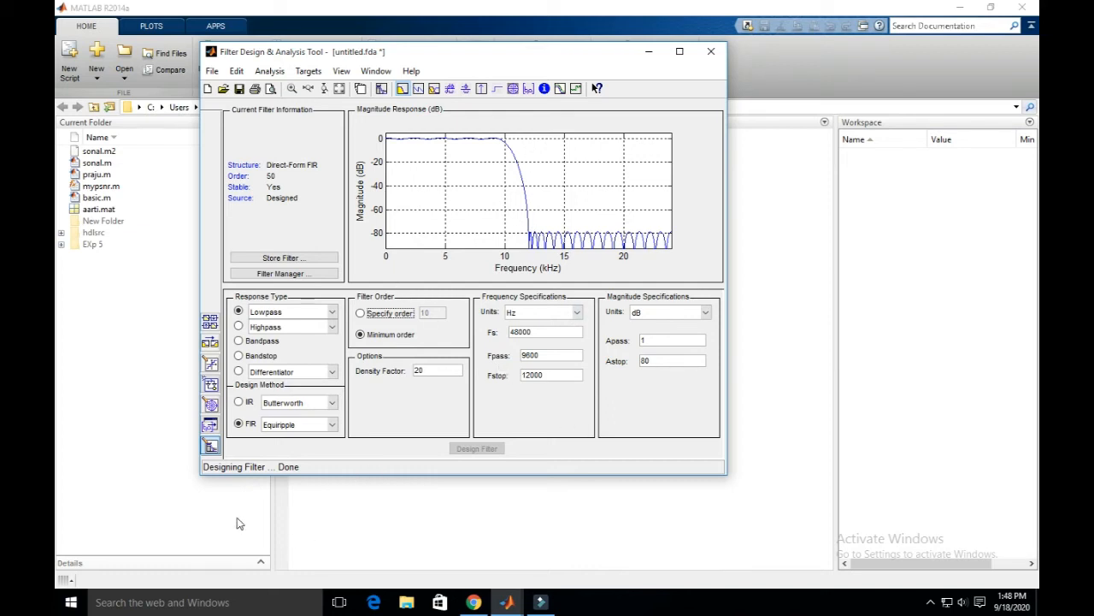
pyautogui.click(211, 404)
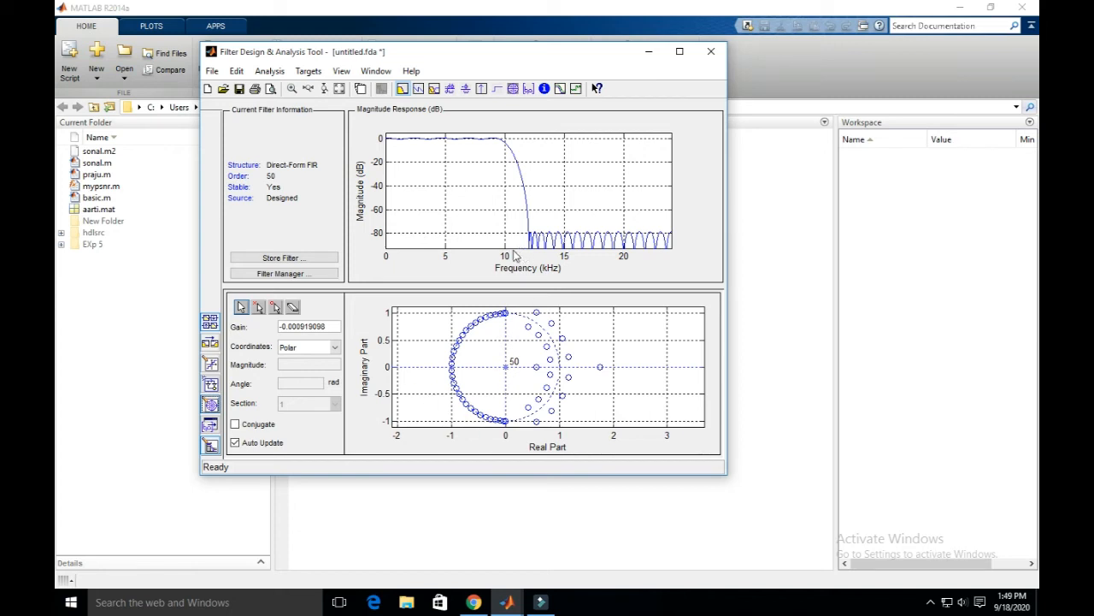
# - Return to the filter design settings and design a highpass equiripple FIR filter
pyautogui.click(210, 446)
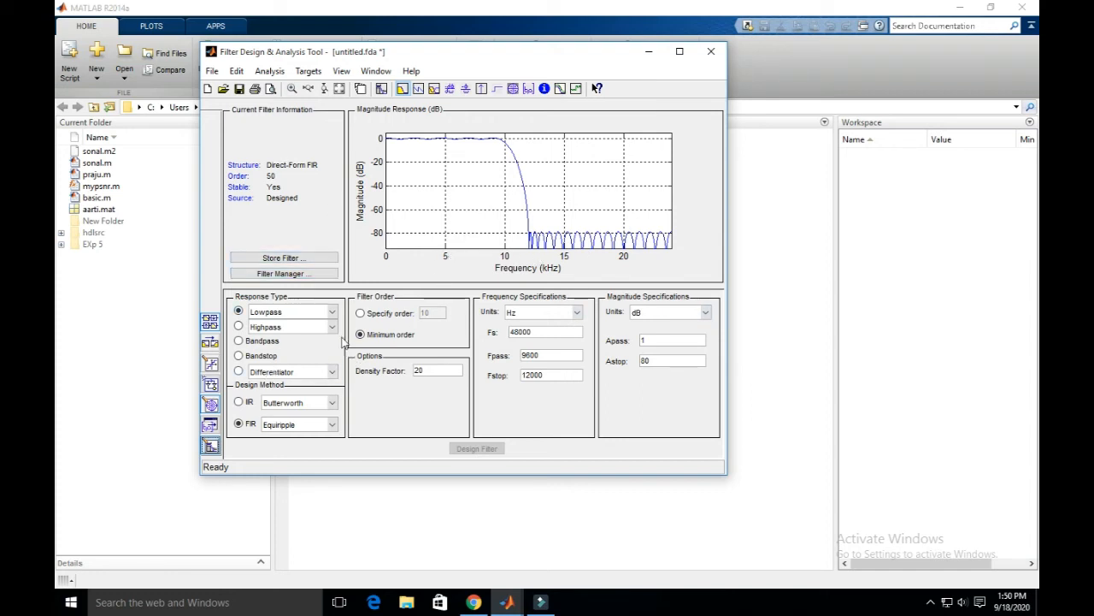
pyautogui.click(240, 327)
pyautogui.click(433, 406)
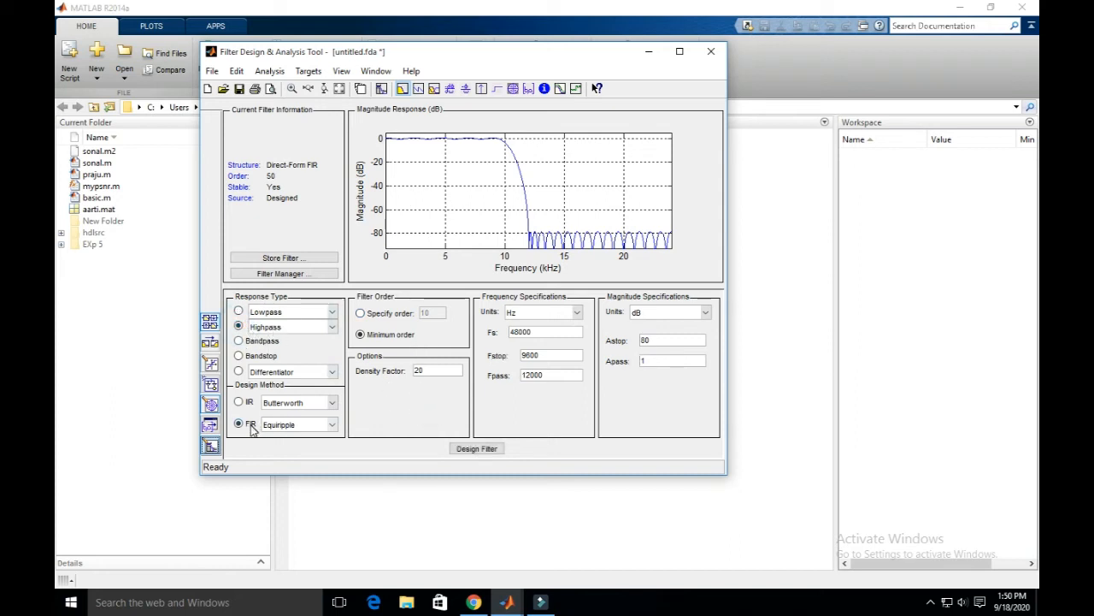
pyautogui.click(489, 453)
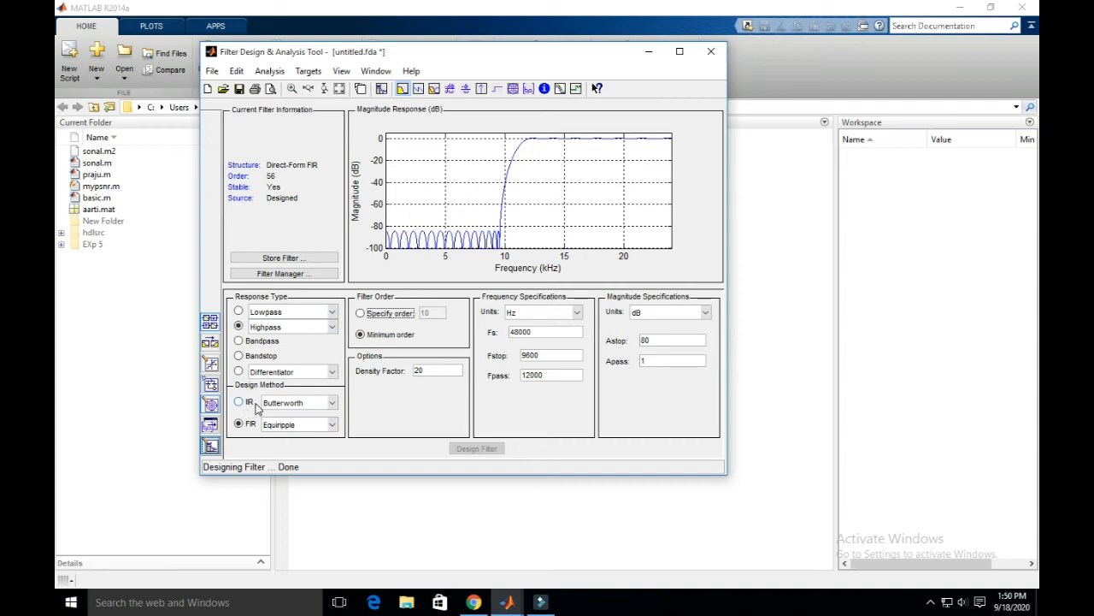
# - Redesign the highpass FIR filter using the Window method with a Hamming window
pyautogui.click(310, 424)
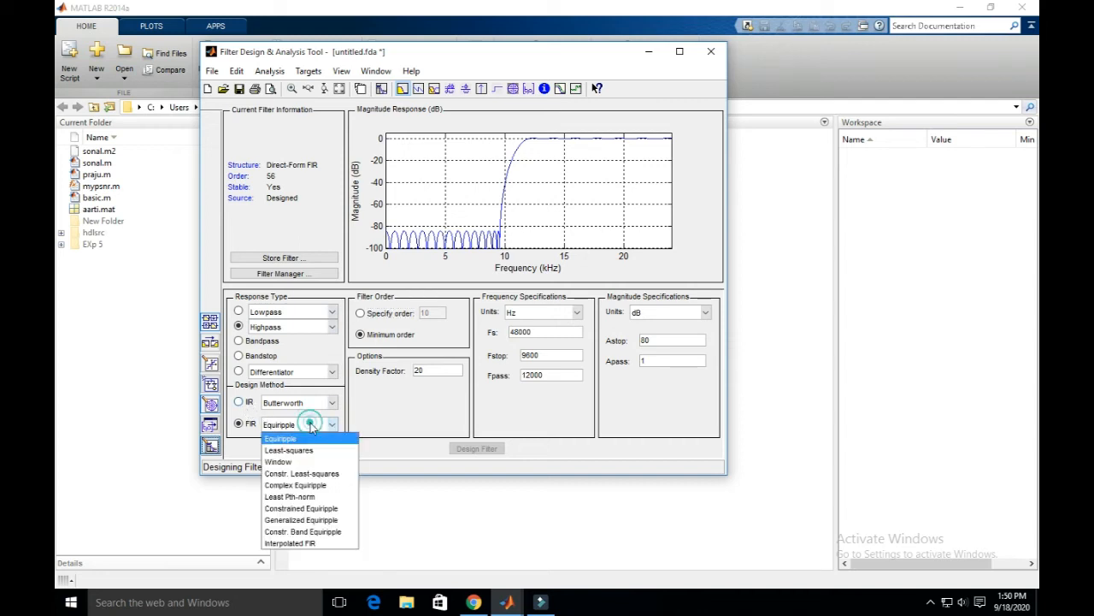
pyautogui.click(295, 462)
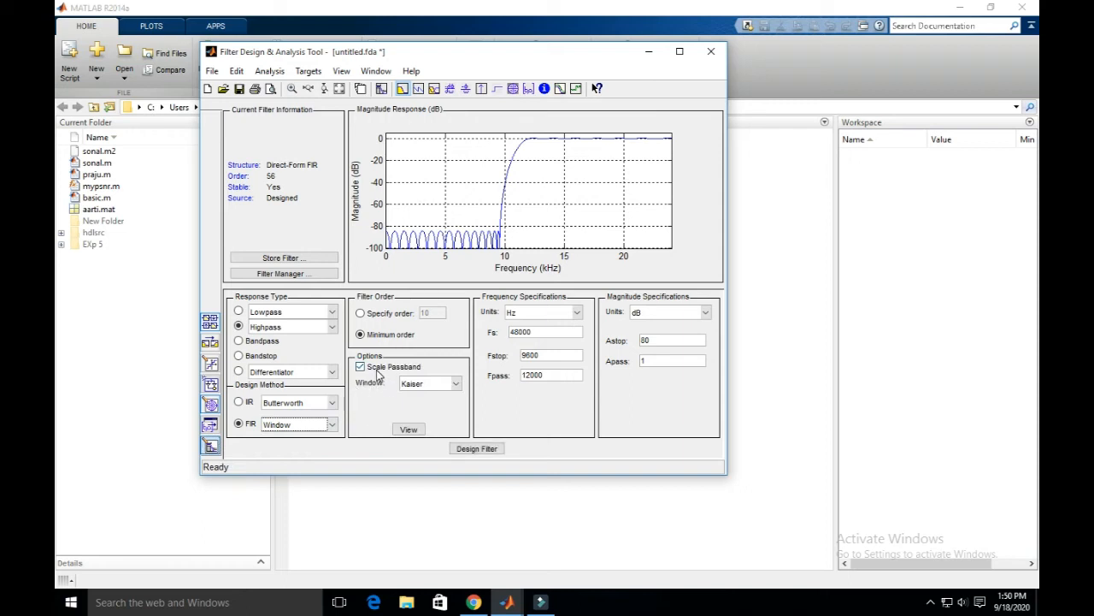
pyautogui.click(432, 386)
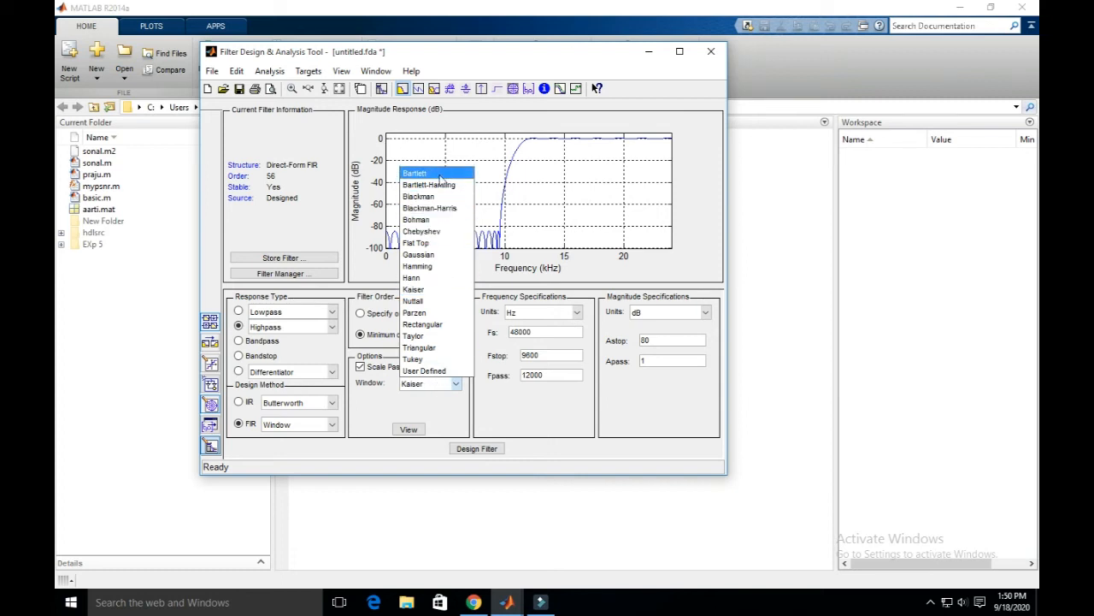
pyautogui.click(436, 267)
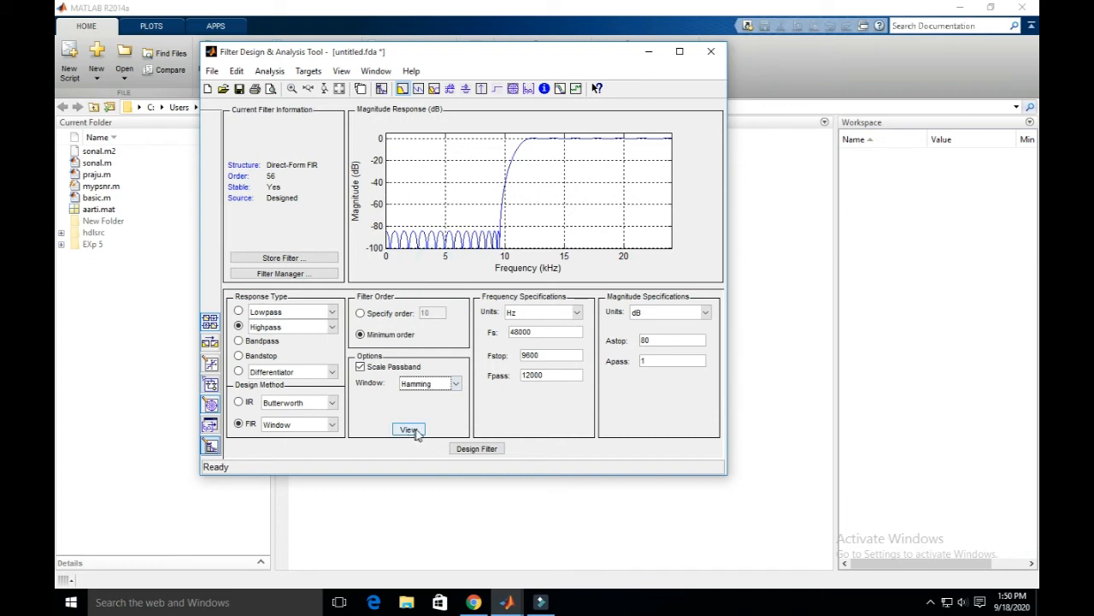
pyautogui.click(479, 447)
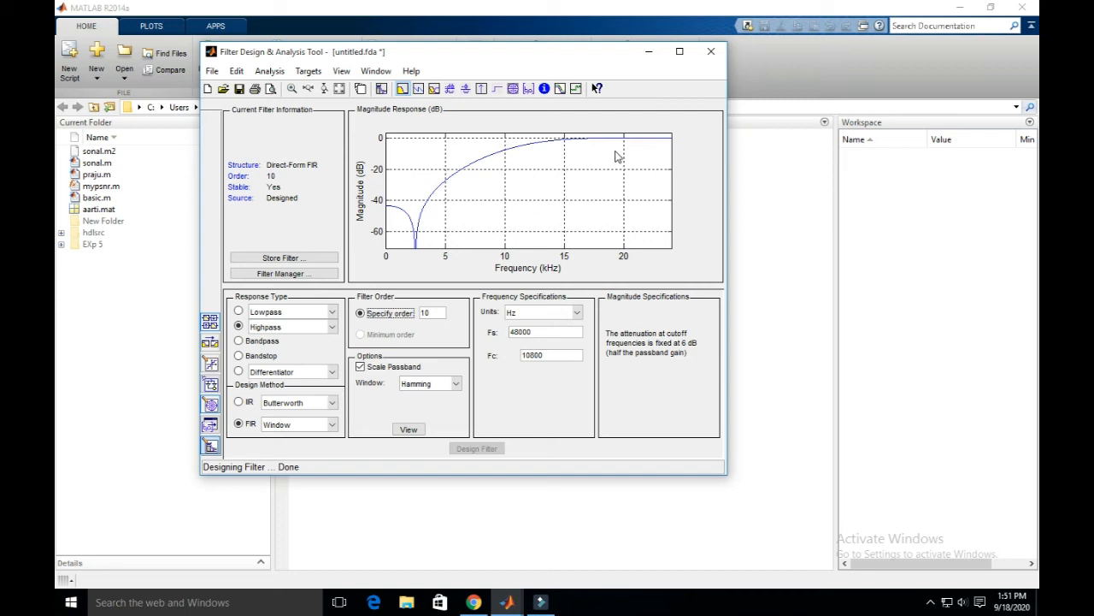
# - Change the window to Blackman and design the highpass FIR filter again
pyautogui.click(456, 384)
pyautogui.click(432, 198)
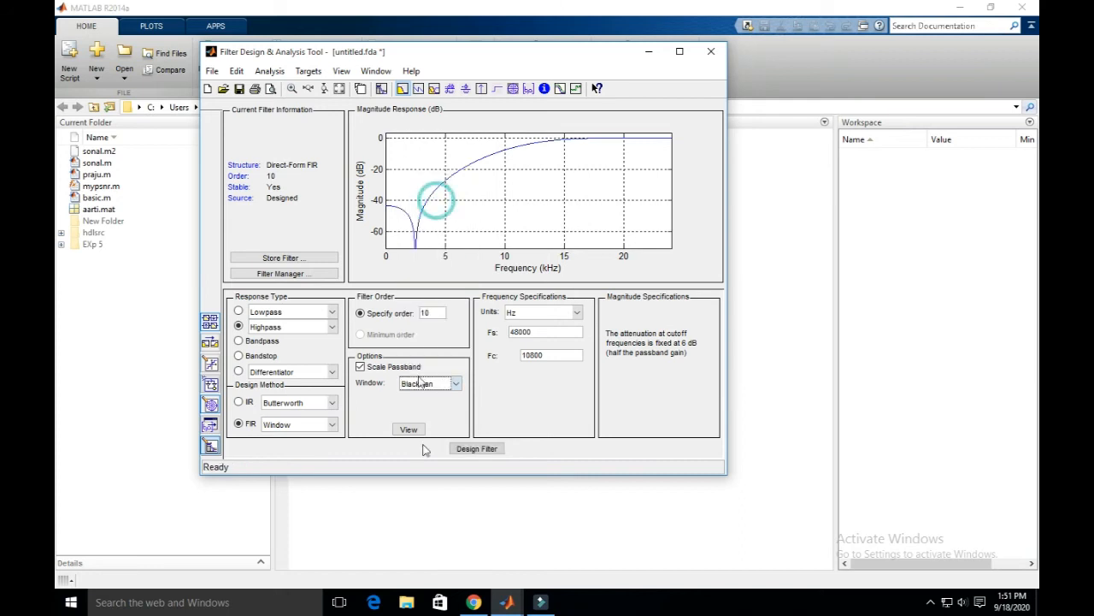
pyautogui.click(478, 449)
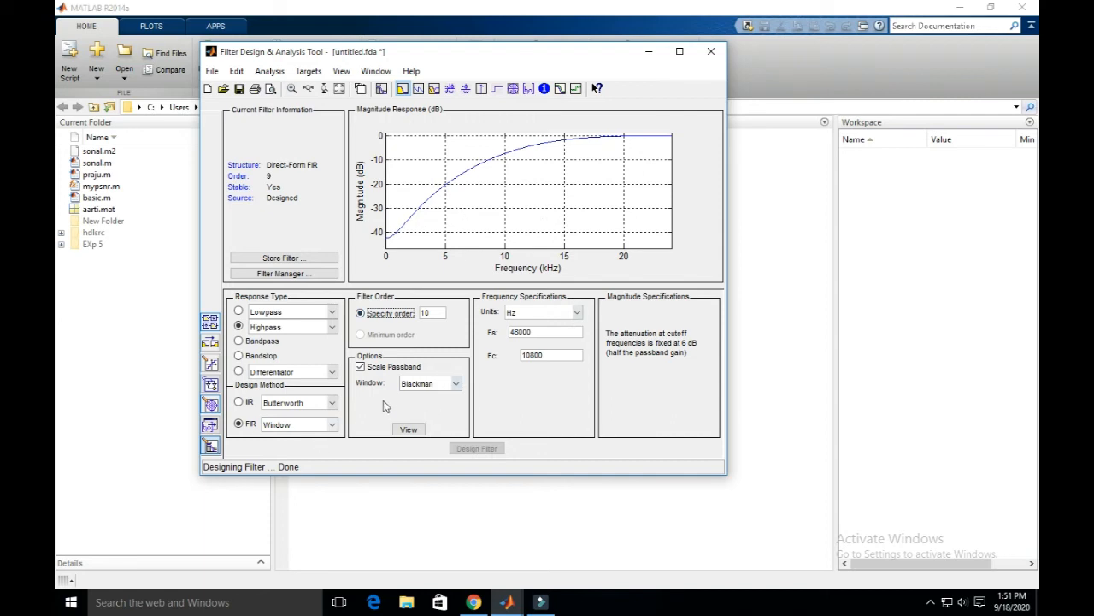
# - Design the highpass filter as an IIR Butterworth with minimum order, matching the stopband exactly
pyautogui.click(239, 402)
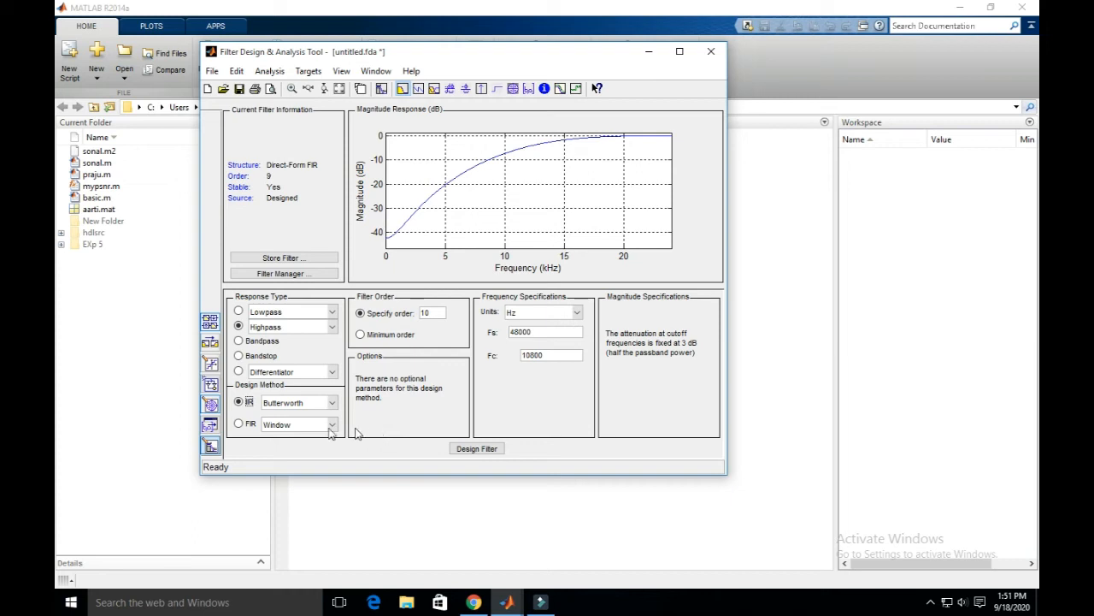
pyautogui.click(366, 334)
pyautogui.click(363, 313)
pyautogui.click(370, 335)
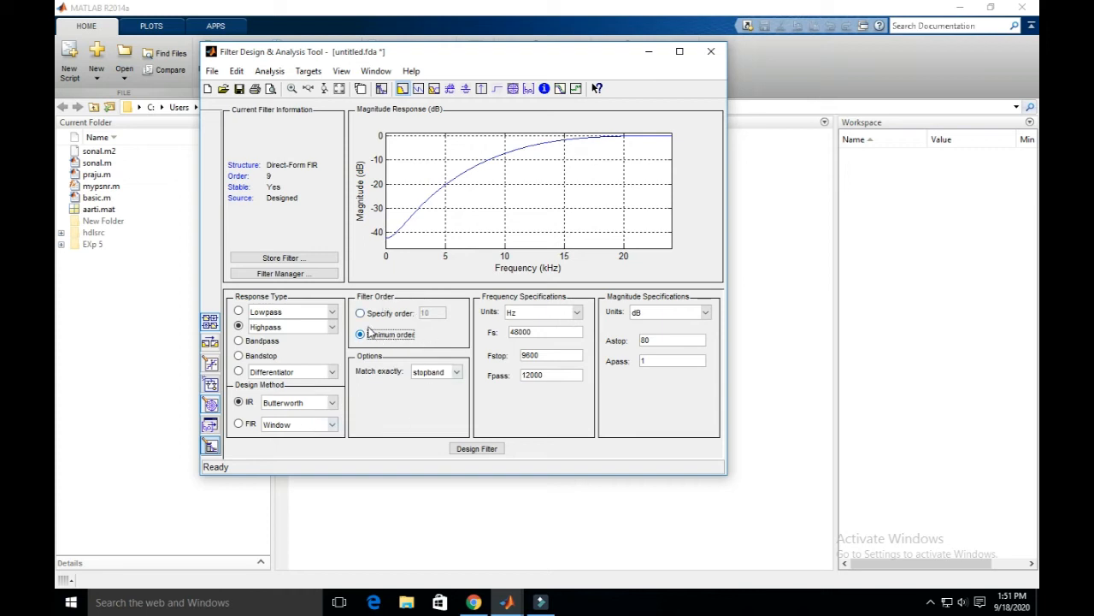
pyautogui.click(442, 374)
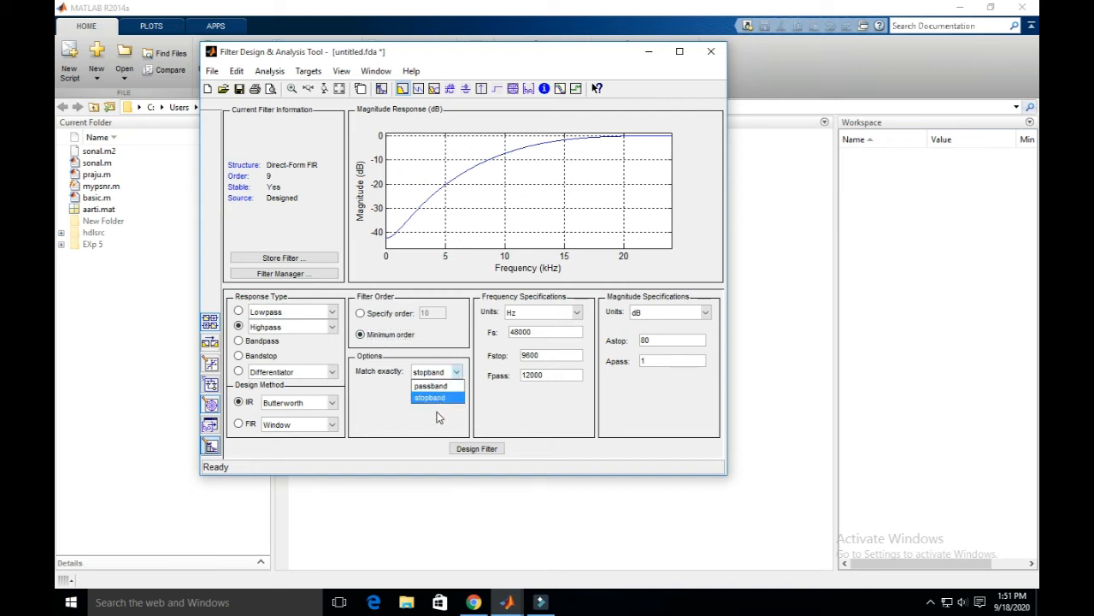
pyautogui.click(439, 416)
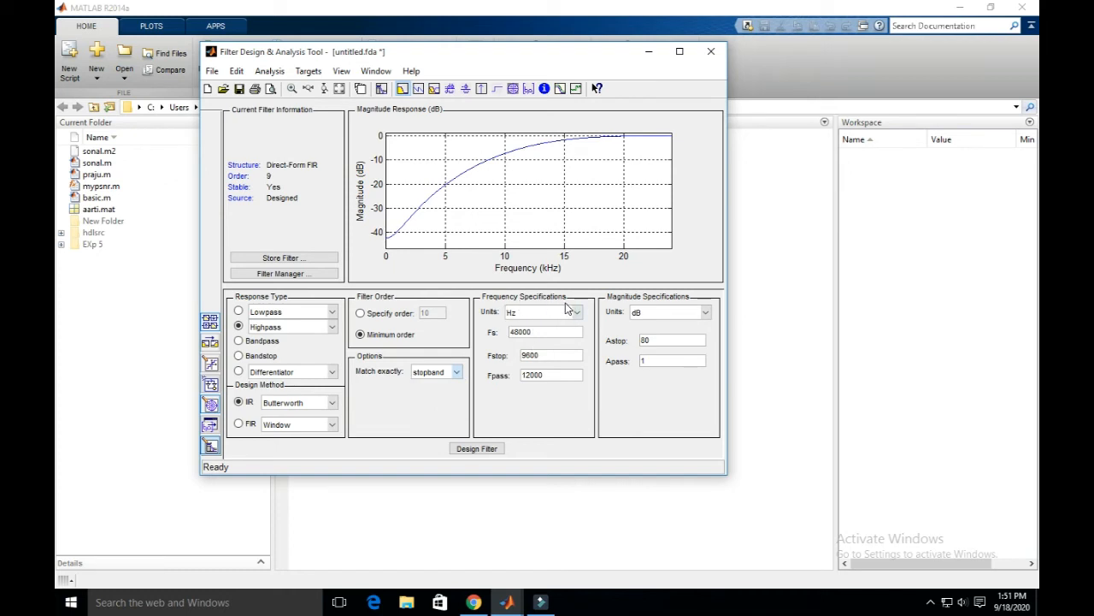
pyautogui.click(490, 451)
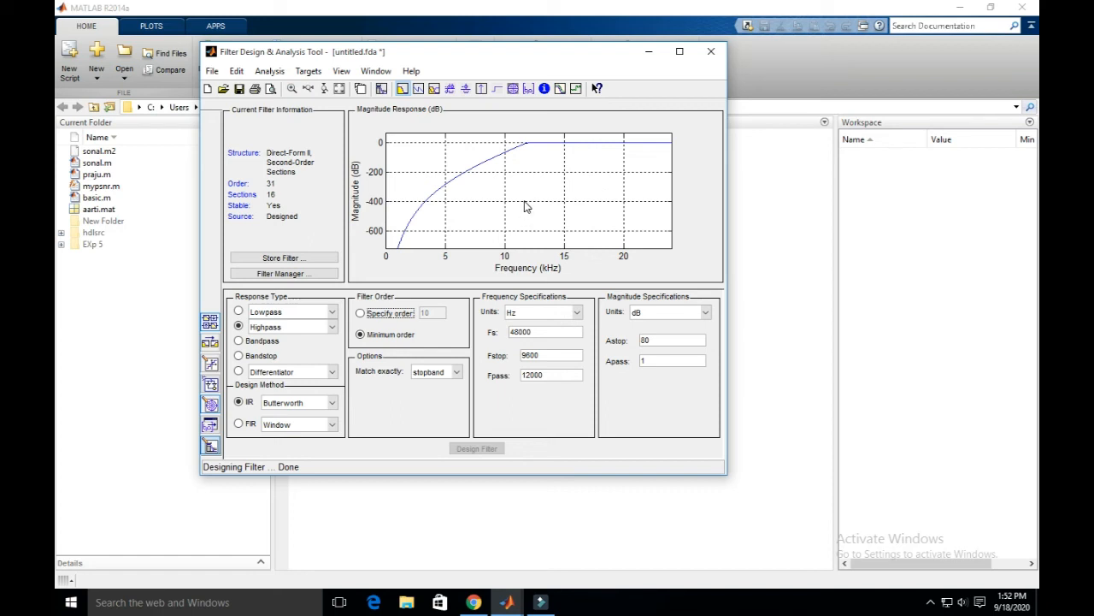
# - Store the designed filter in the Filter Manager under the name Highpass Butterworth
pyautogui.click(301, 258)
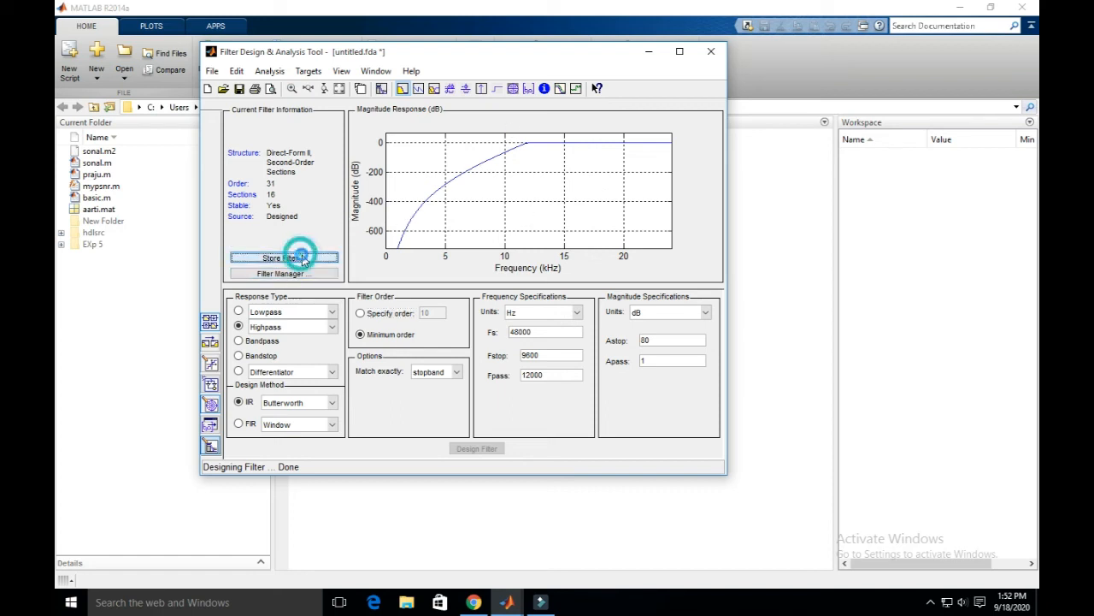
pyautogui.click(488, 251)
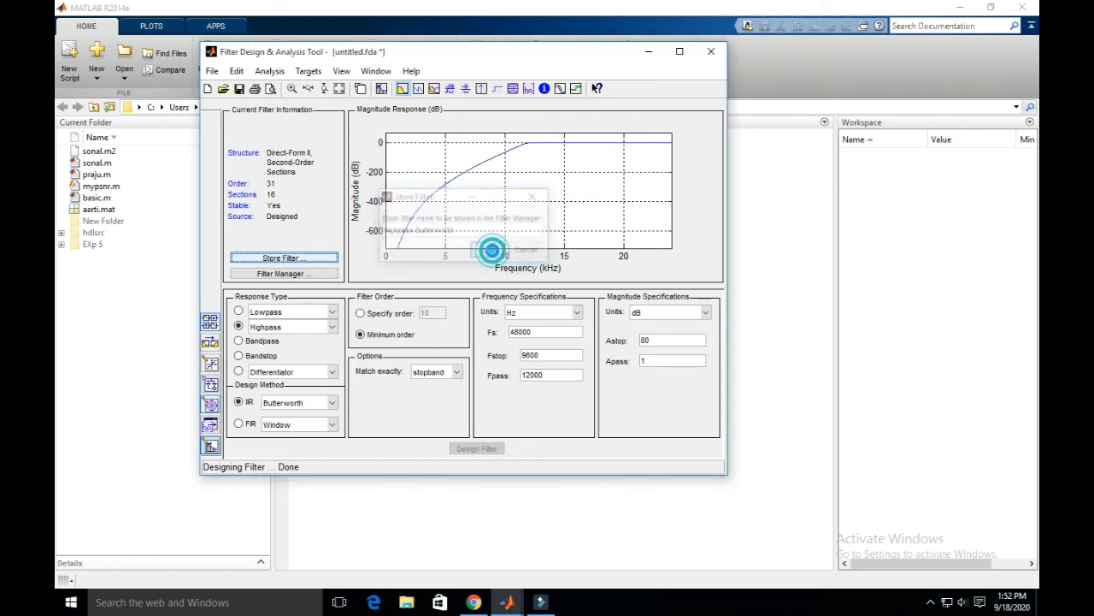
pyautogui.click(212, 72)
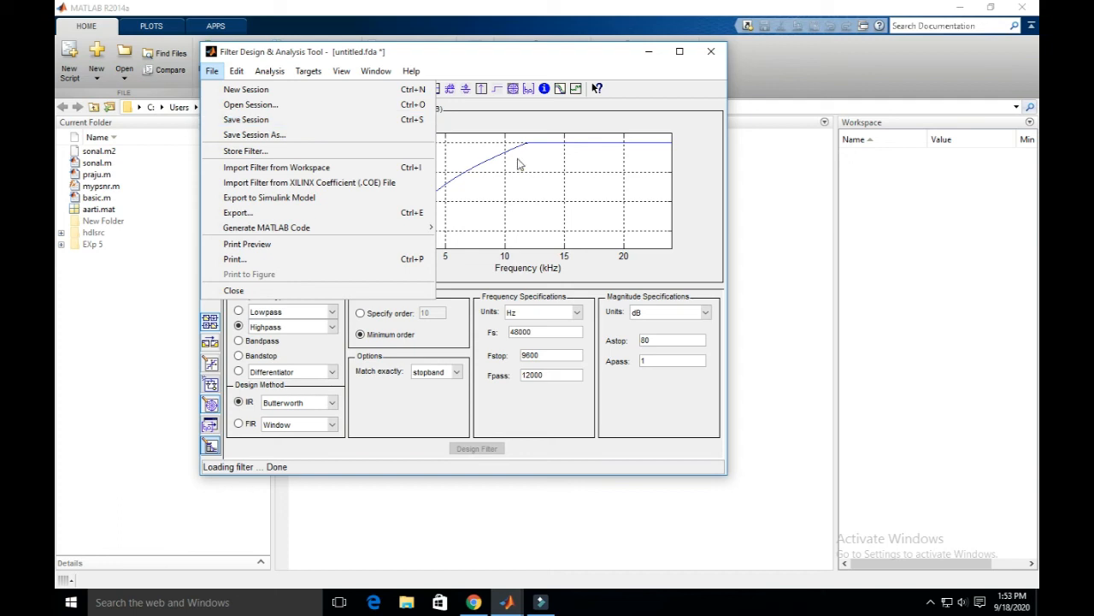
pyautogui.click(214, 102)
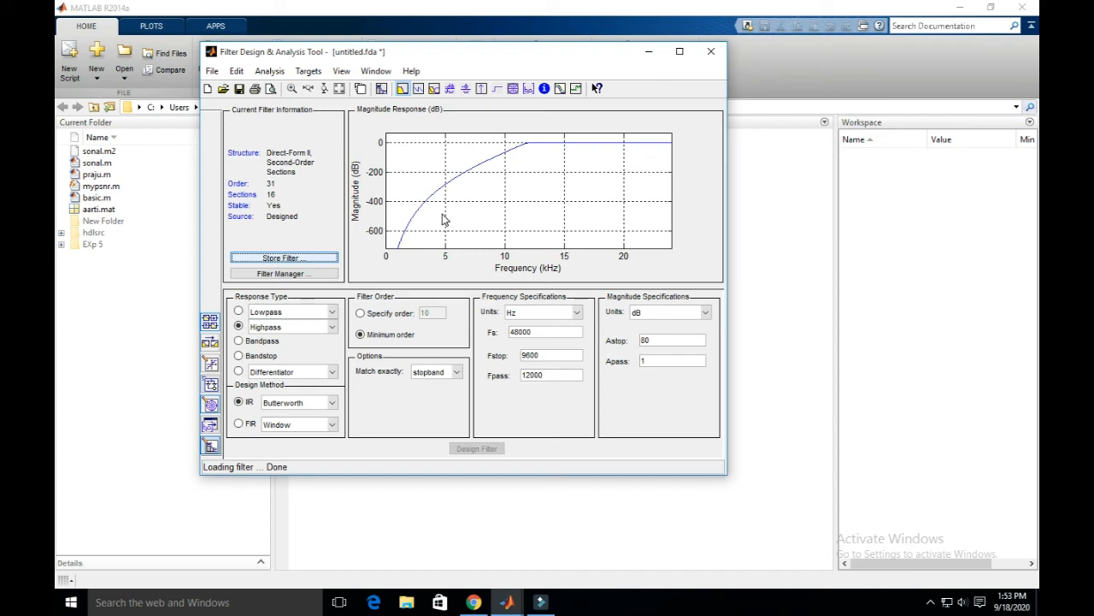
# - Switch back to the FIR Window method and design the highpass filter with a Blackman window at order 10
pyautogui.click(242, 424)
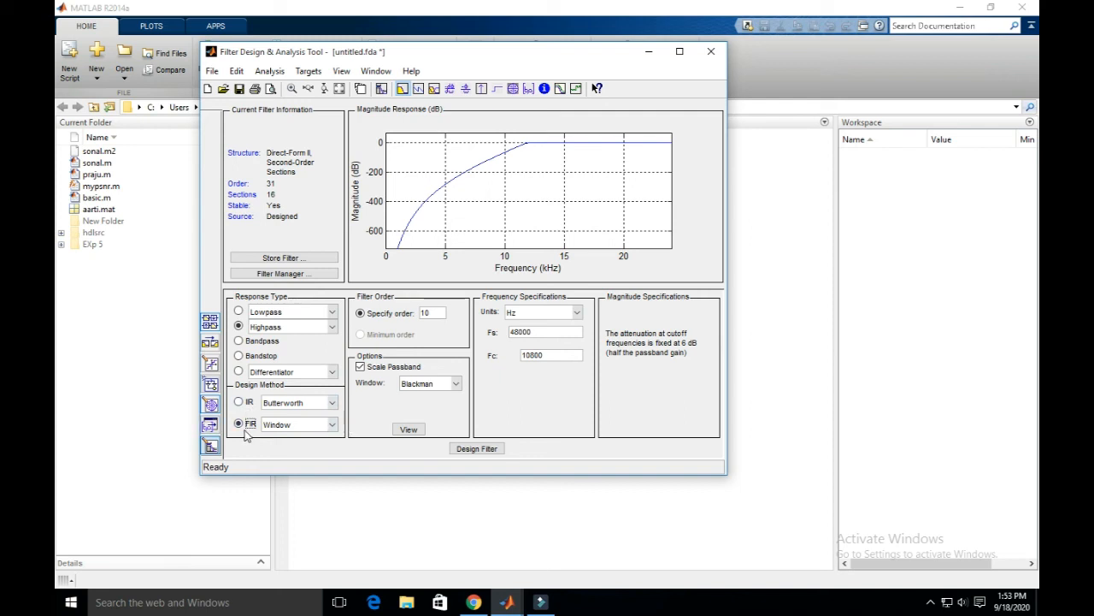
pyautogui.click(297, 425)
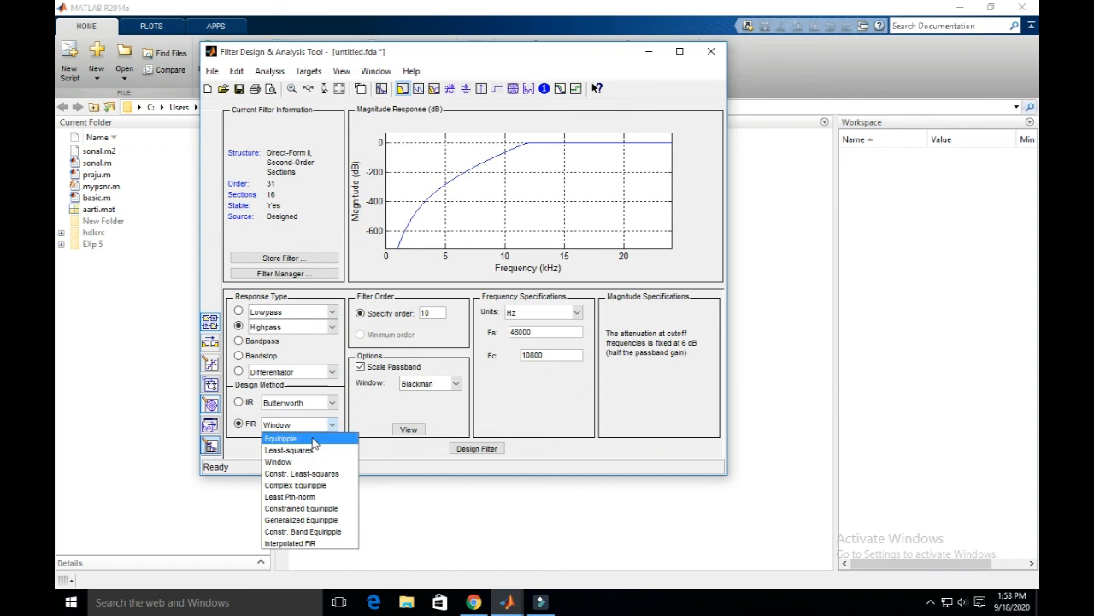
pyautogui.click(388, 413)
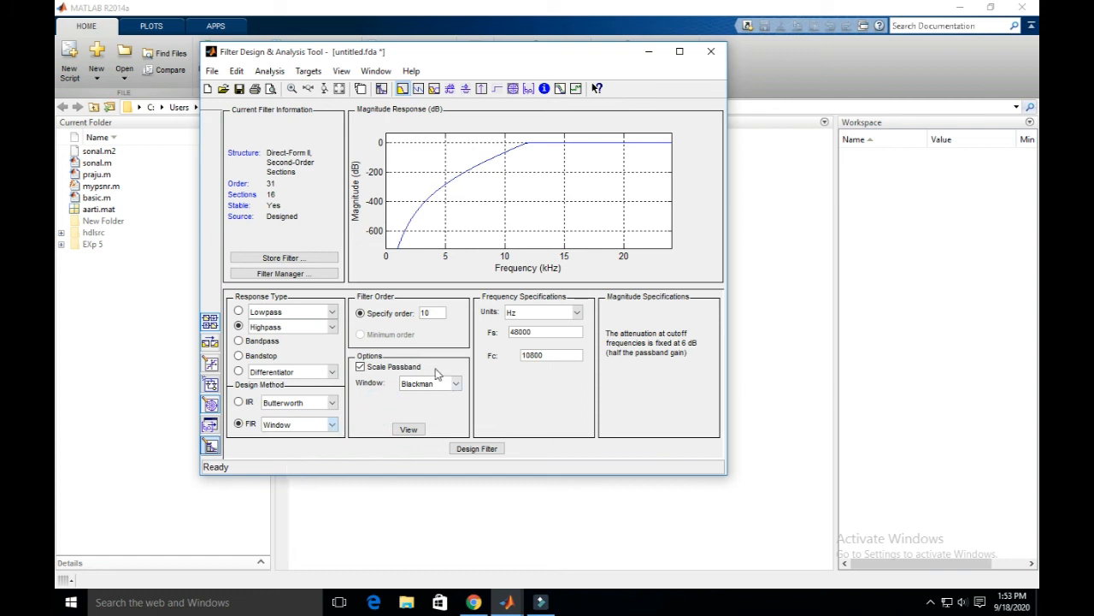
pyautogui.click(440, 383)
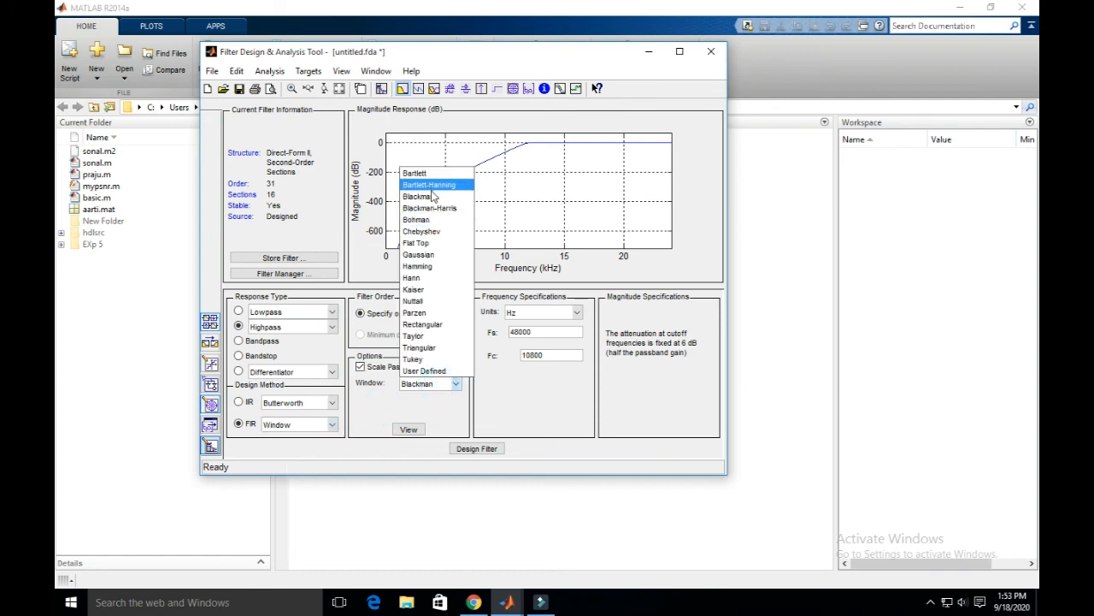
pyautogui.click(472, 449)
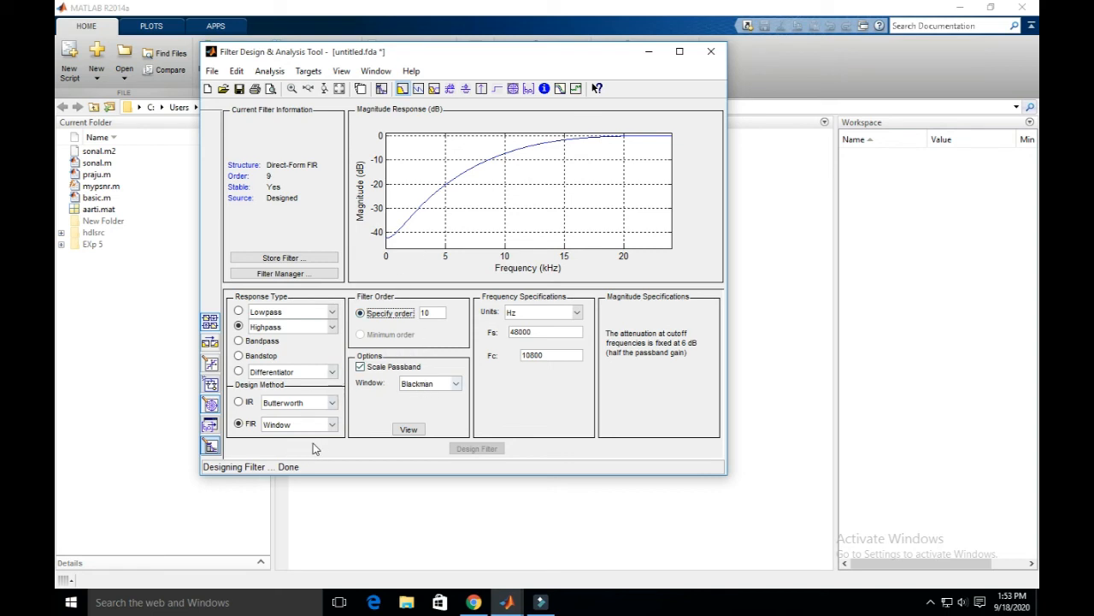
# - Design the highpass FIR filter with the Equiripple method at order 10, and design it again with minimum order
pyautogui.click(436, 385)
pyautogui.click(436, 384)
pyautogui.click(432, 385)
pyautogui.click(331, 425)
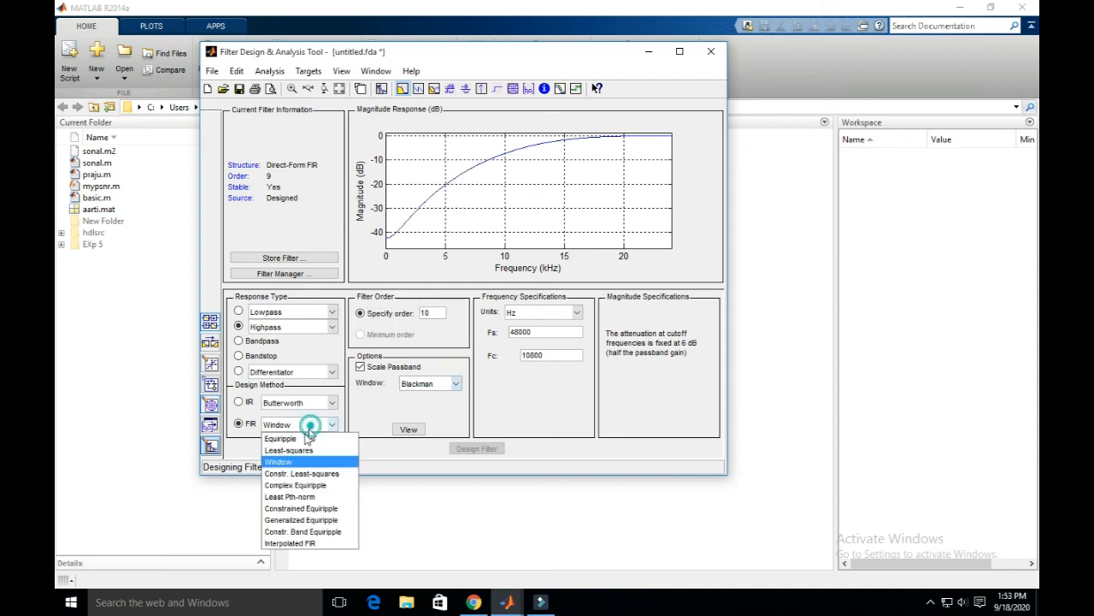
pyautogui.click(299, 439)
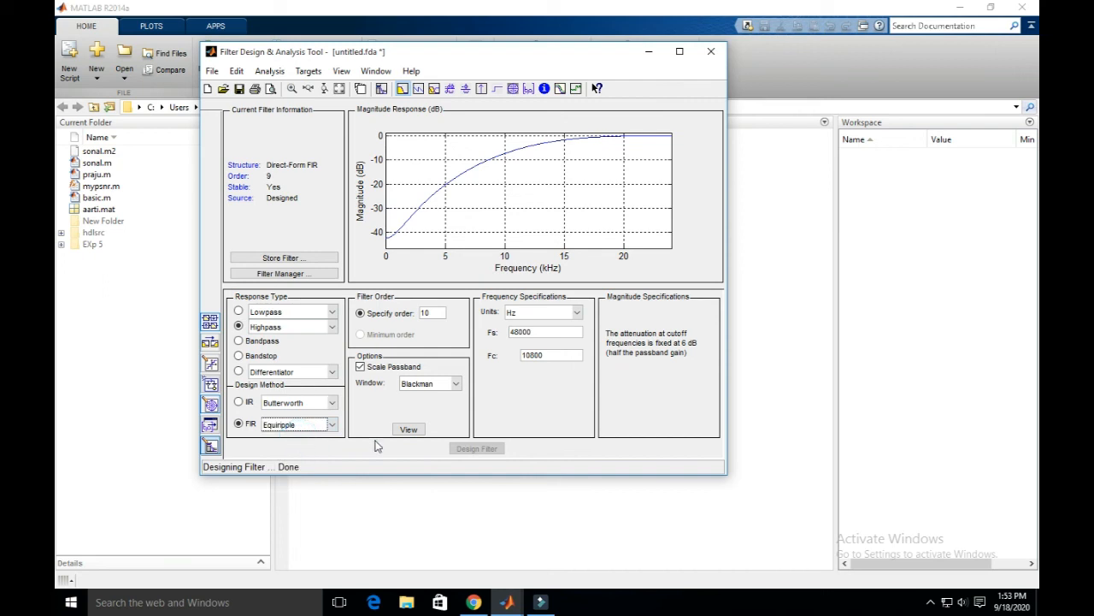
pyautogui.click(479, 448)
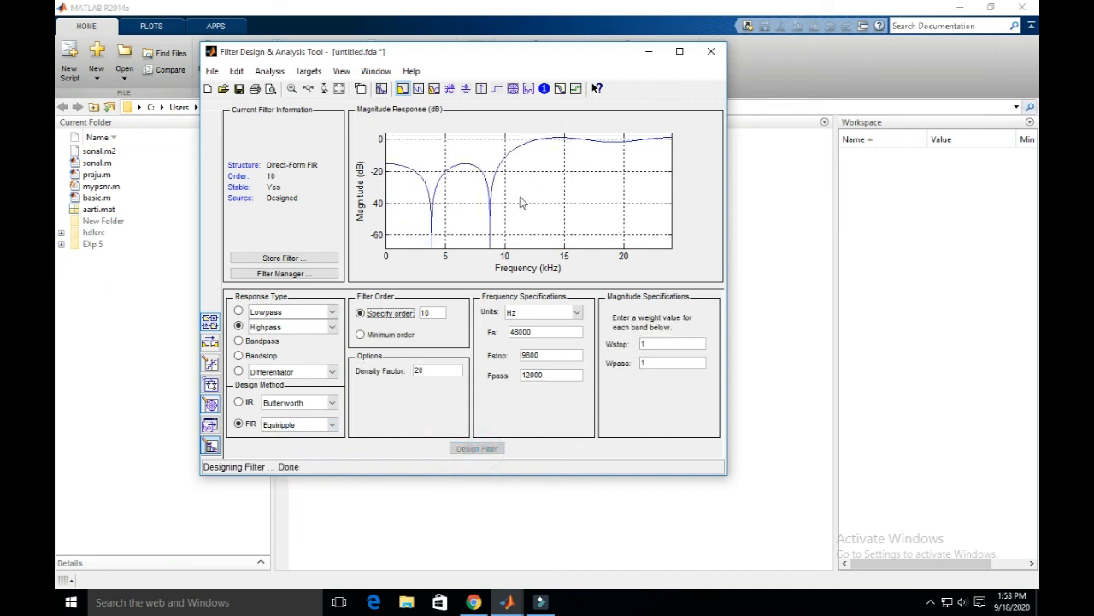
pyautogui.click(376, 335)
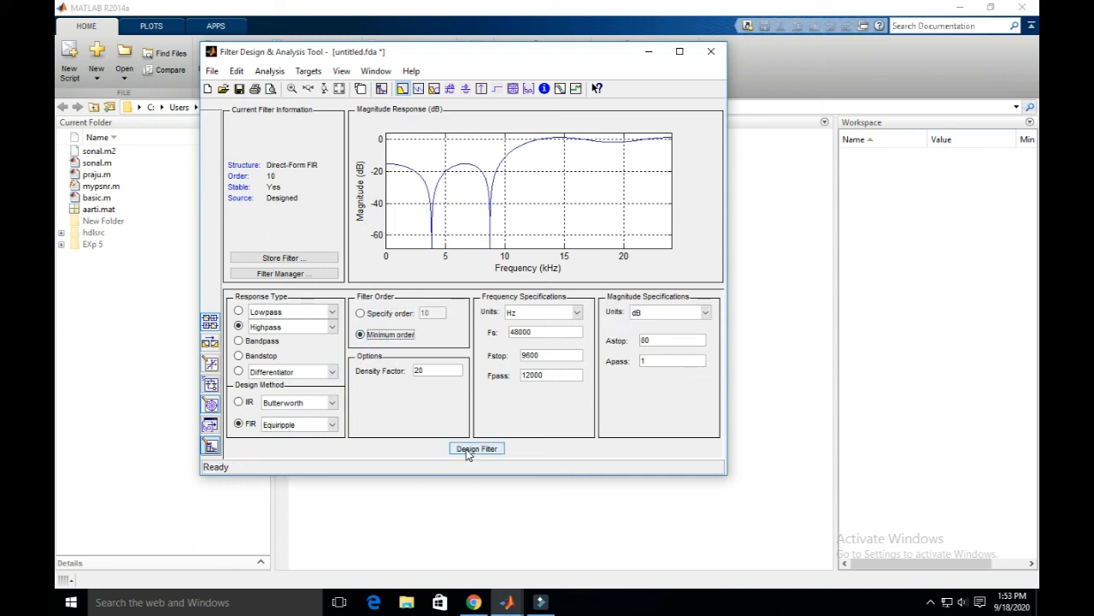
pyautogui.click(466, 448)
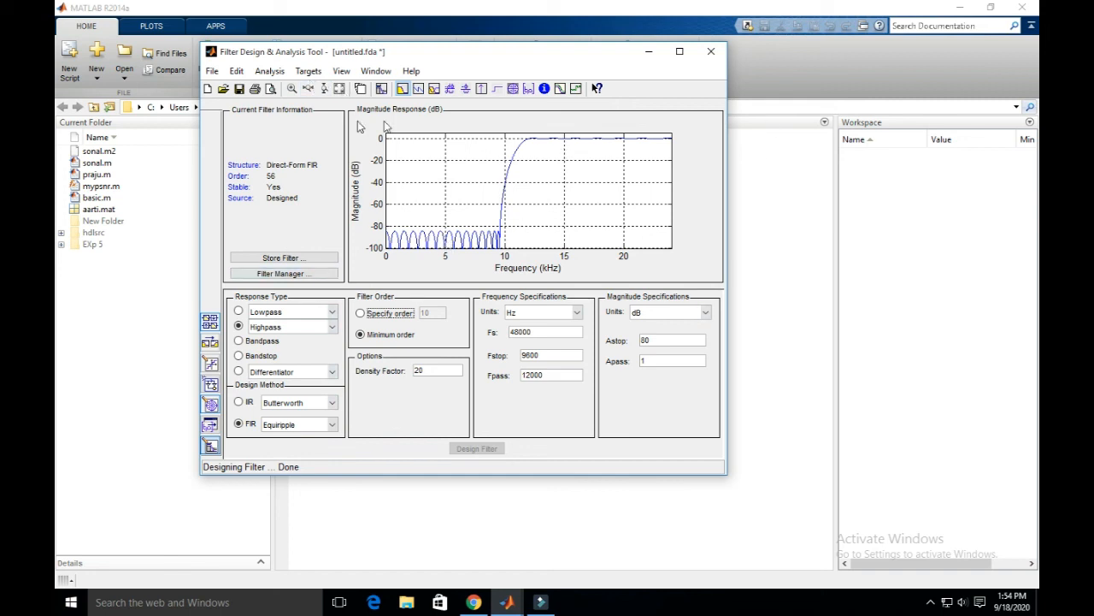
# - Generate a MATLAB filter design function from the equiripple highpass filter and save it as bnn
pyautogui.click(270, 71)
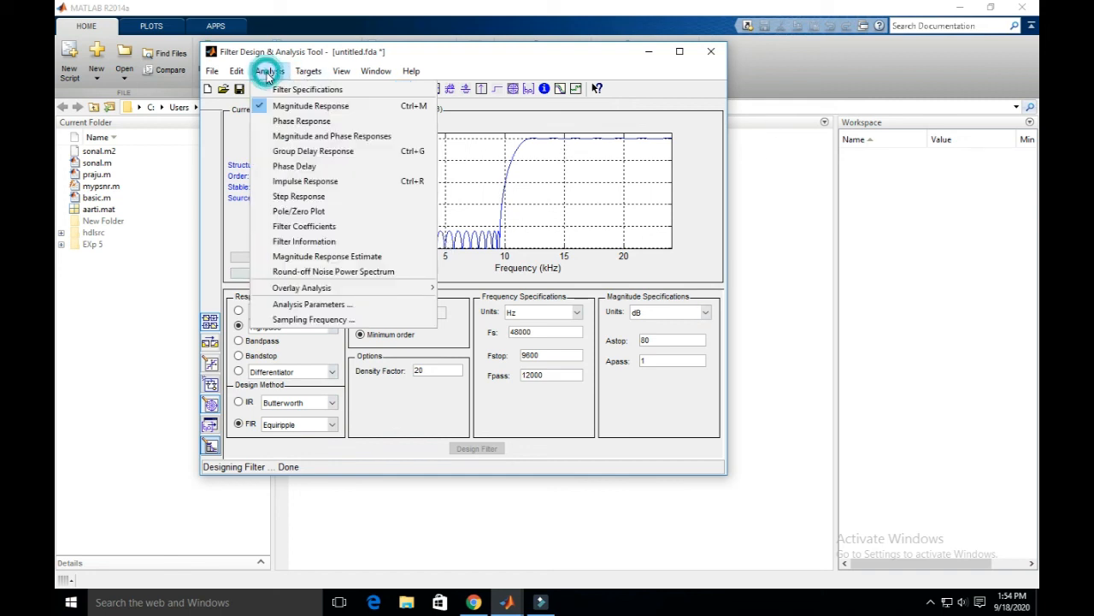
pyautogui.click(212, 71)
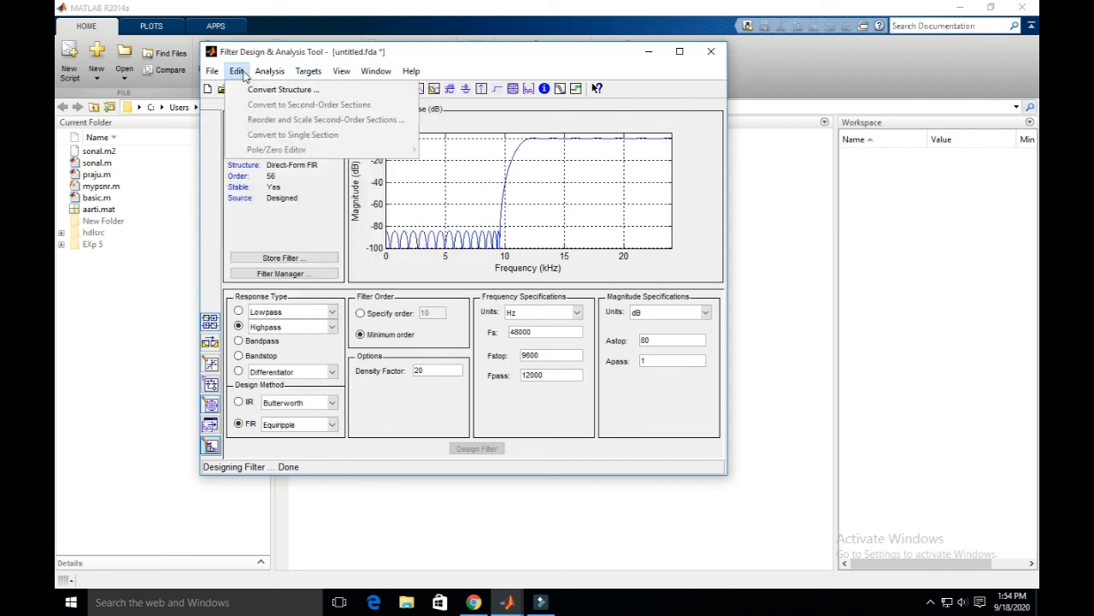
pyautogui.moveTo(237, 76)
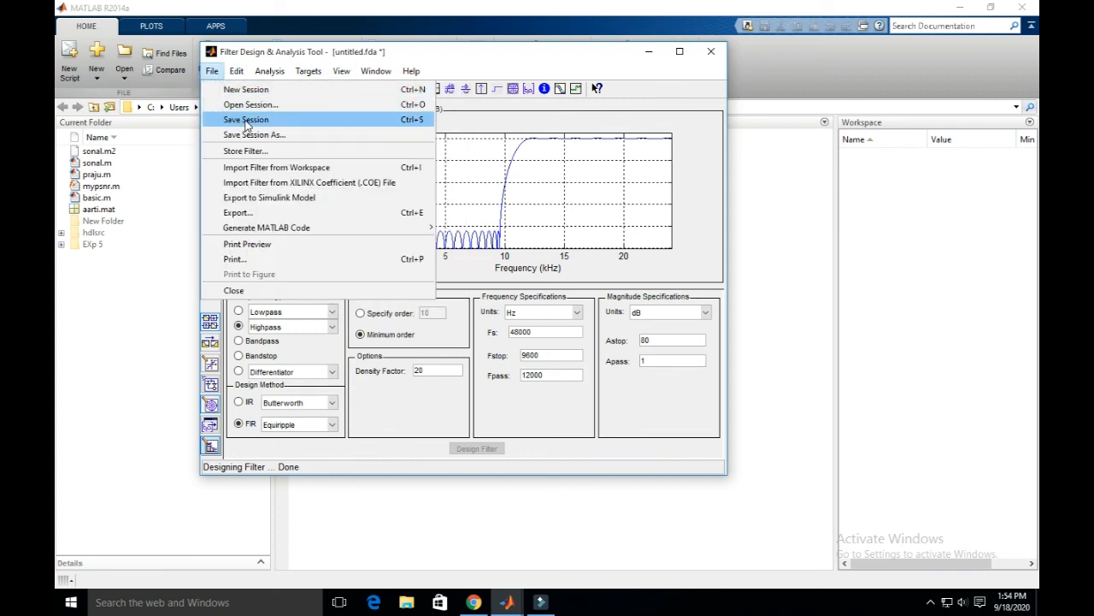
pyautogui.moveTo(263, 231)
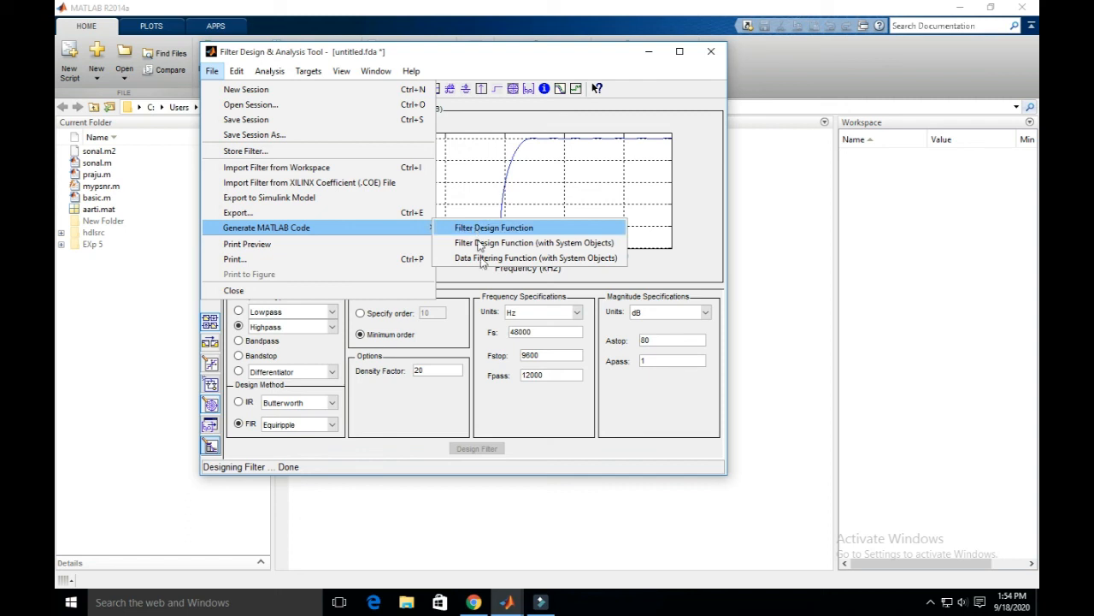
pyautogui.click(560, 229)
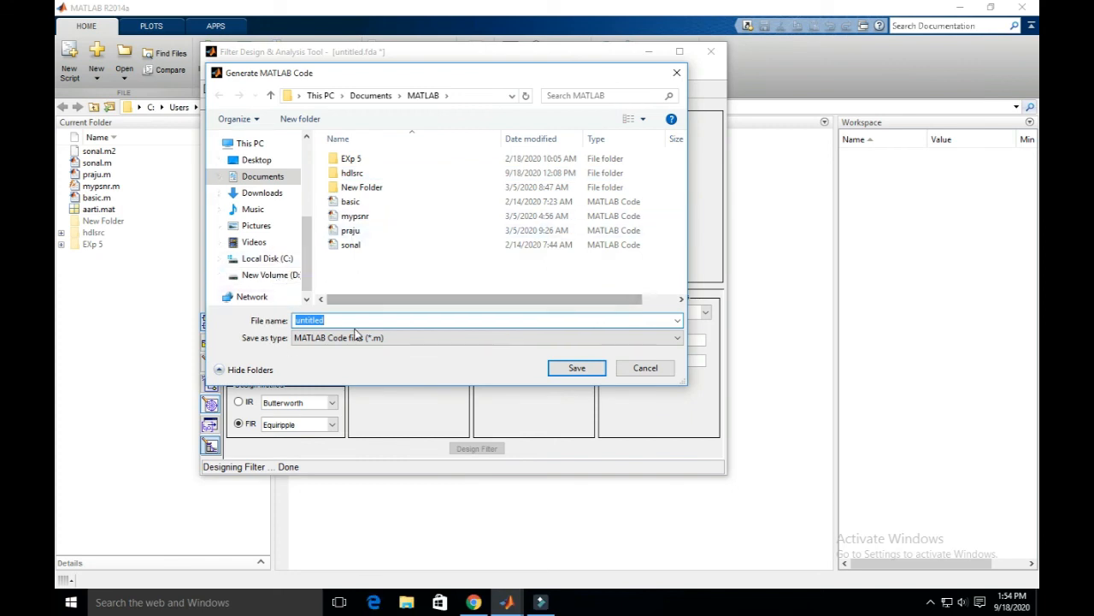
pyautogui.write('bnn')
pyautogui.click(578, 367)
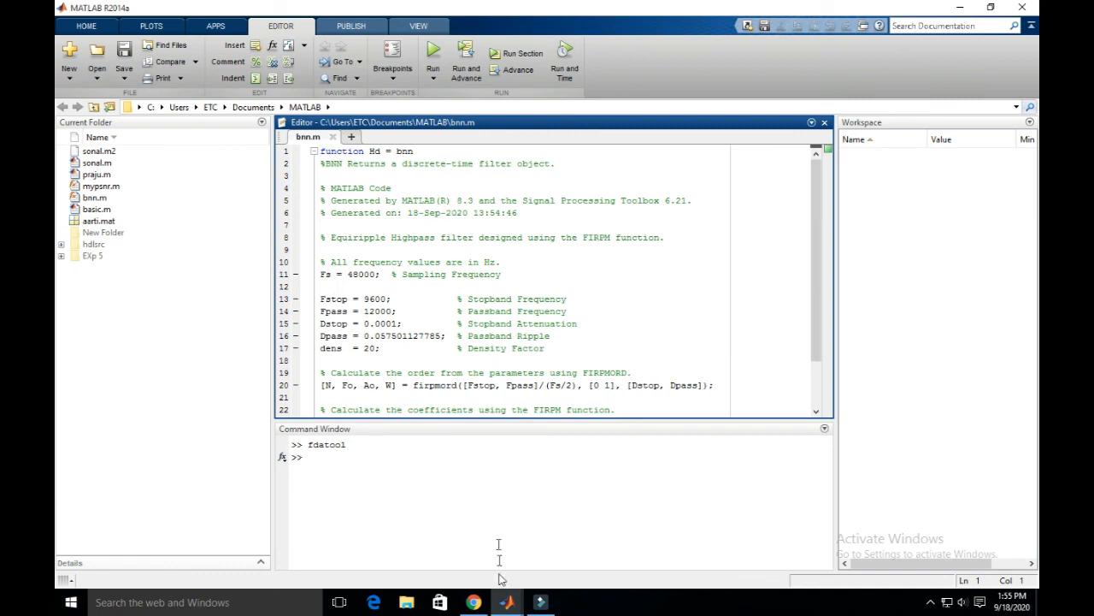
# - Move the filter design window aside, examine the generated code in bnn.m, and reposition the filter window over the editor
pyautogui.moveTo(523, 605)
pyautogui.click(574, 538)
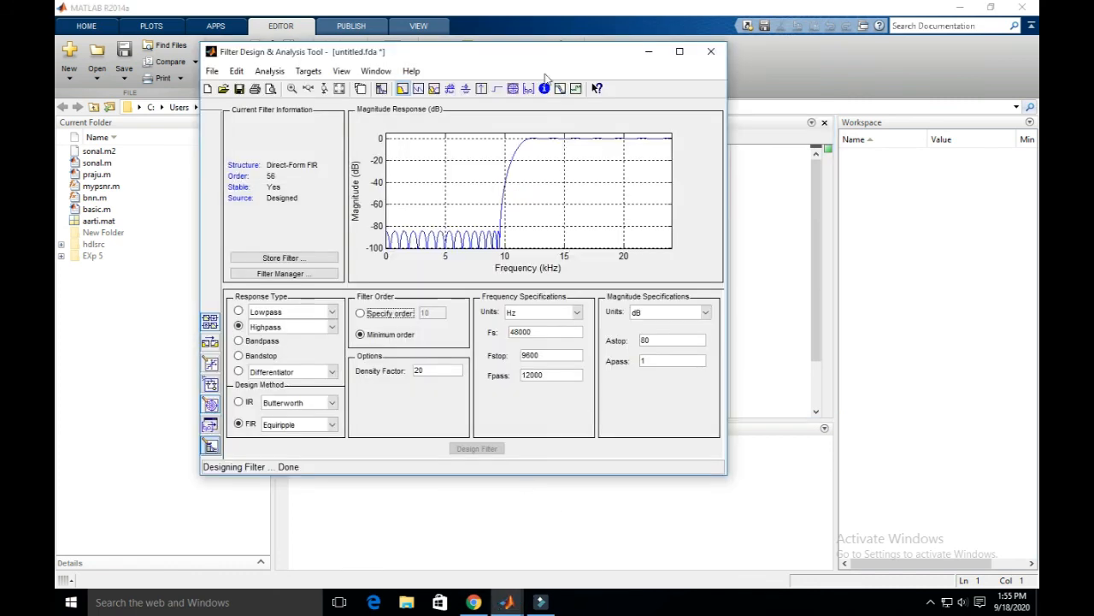
pyautogui.moveTo(532, 51); pyautogui.dragTo(982, 84)
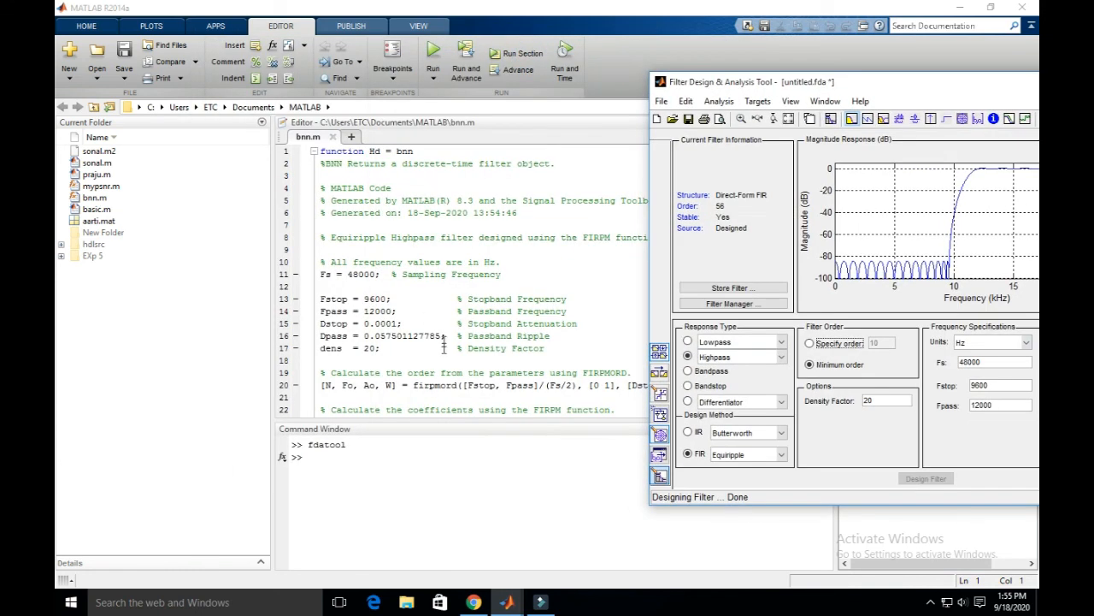
pyautogui.click(486, 238)
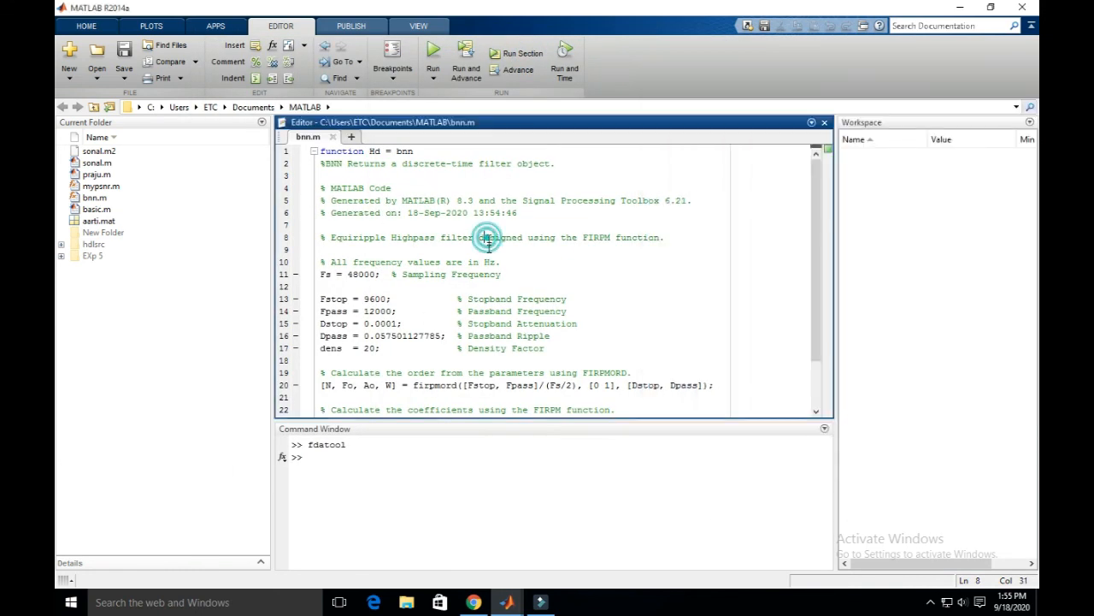
pyautogui.scroll(-2, 399, 342)
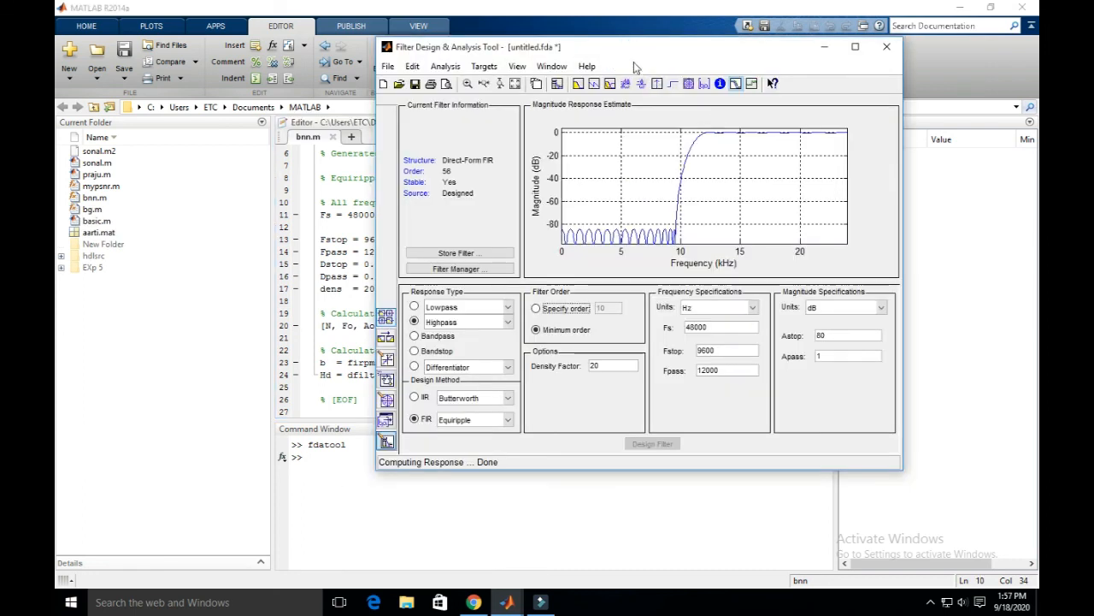
pyautogui.moveTo(633, 61); pyautogui.dragTo(562, 79)
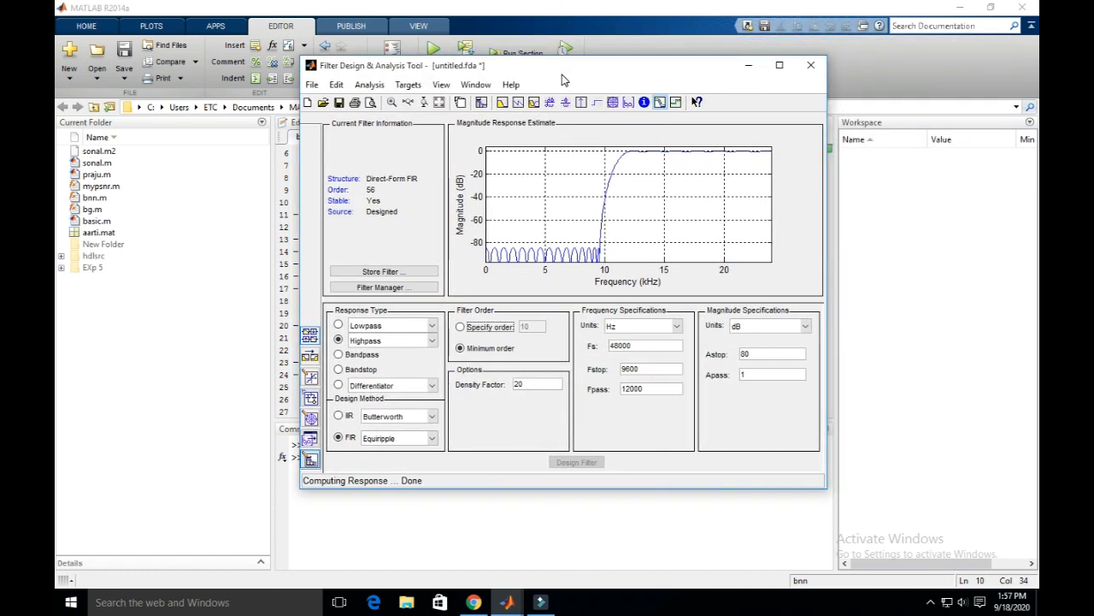